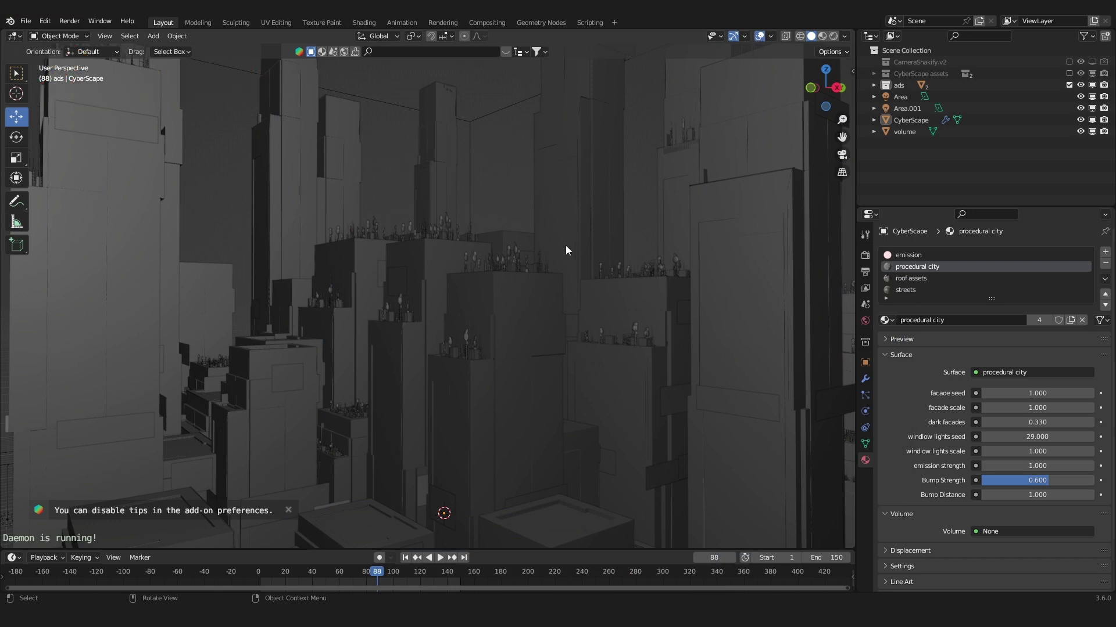
# Reshape the CyberScape mesh in Edit Mode by moving its corner vertex along Y and raising an edge along Z
pyautogui.scroll(-8, 553, 267)
pyautogui.press('s')
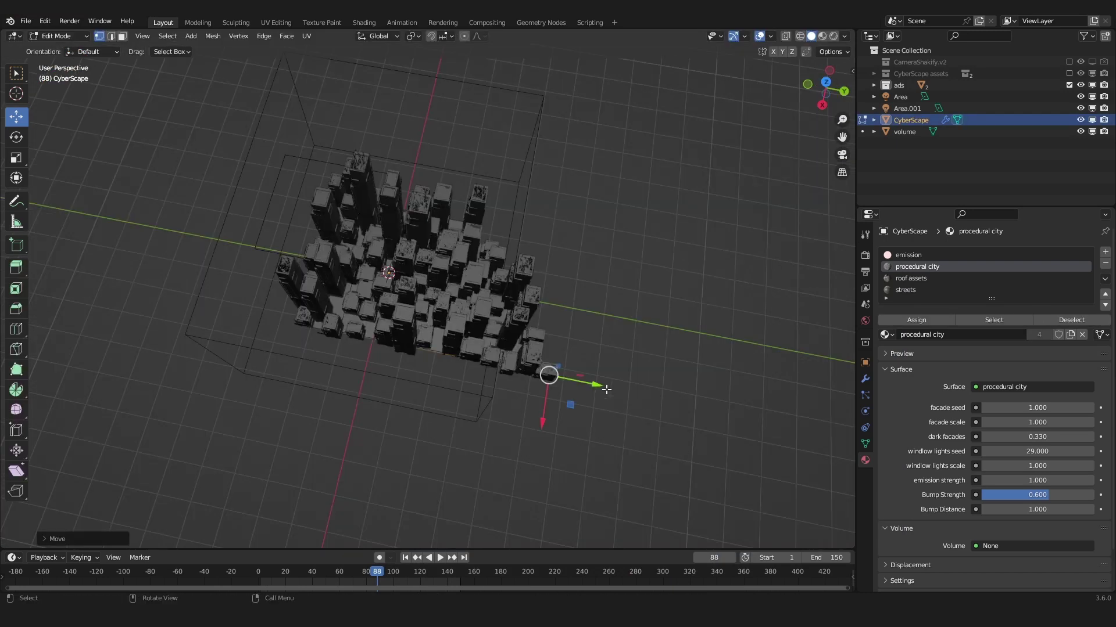
pyautogui.moveTo(604, 389); pyautogui.dragTo(434, 351)
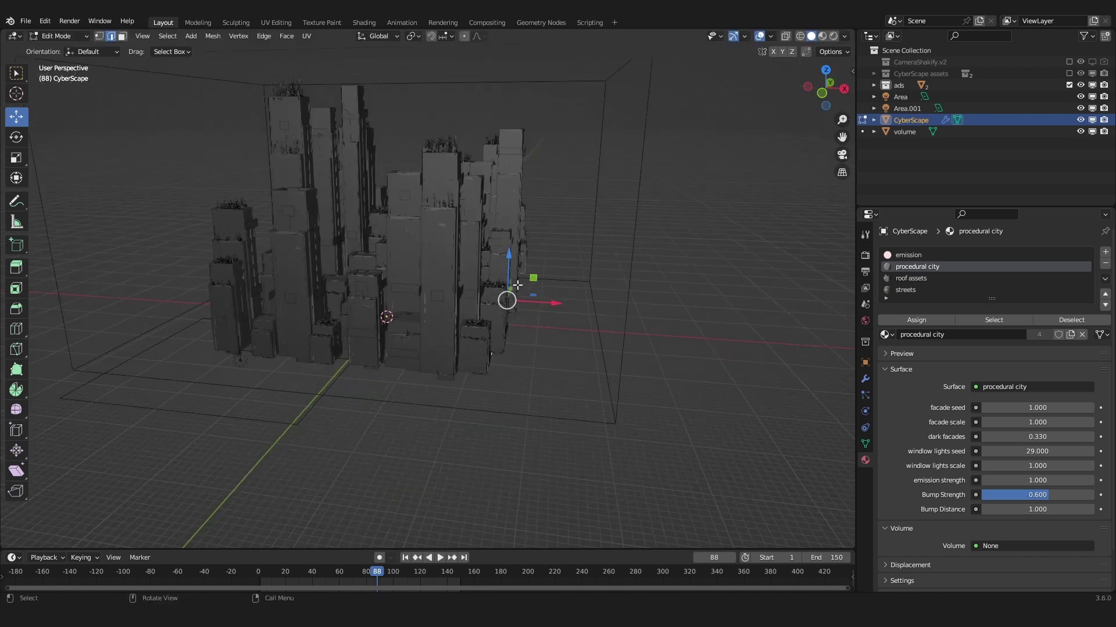
pyautogui.scroll(1, 517, 285)
pyautogui.moveTo(525, 260); pyautogui.dragTo(532, 96)
pyautogui.moveTo(493, 171); pyautogui.dragTo(529, 411, button='middle')
# Import Logo_Blender.svg as scalable vector graphics and join its curves into one object
pyautogui.click(26, 20)
pyautogui.moveTo(68, 177)
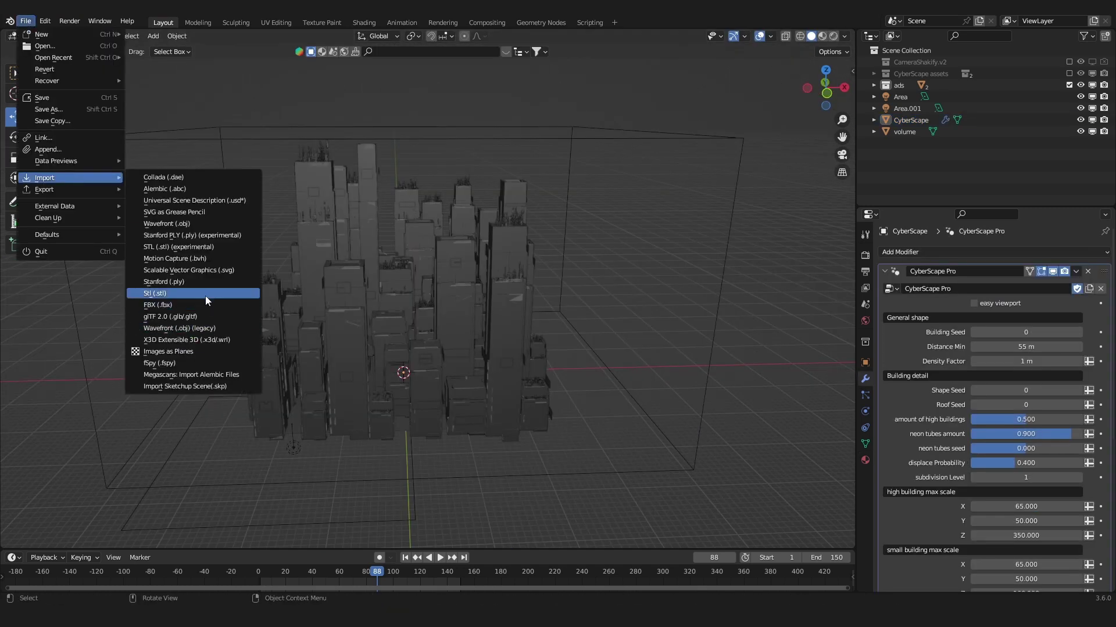
pyautogui.click(188, 270)
pyautogui.click(738, 456)
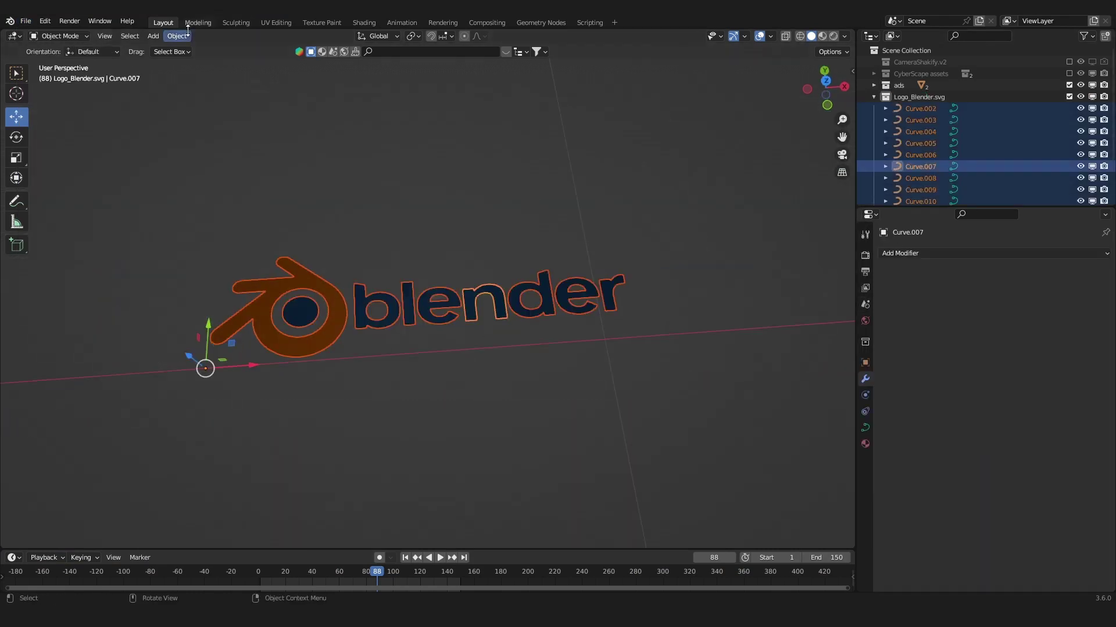
pyautogui.click(177, 36)
pyautogui.hotkey('ctrl', 'j')
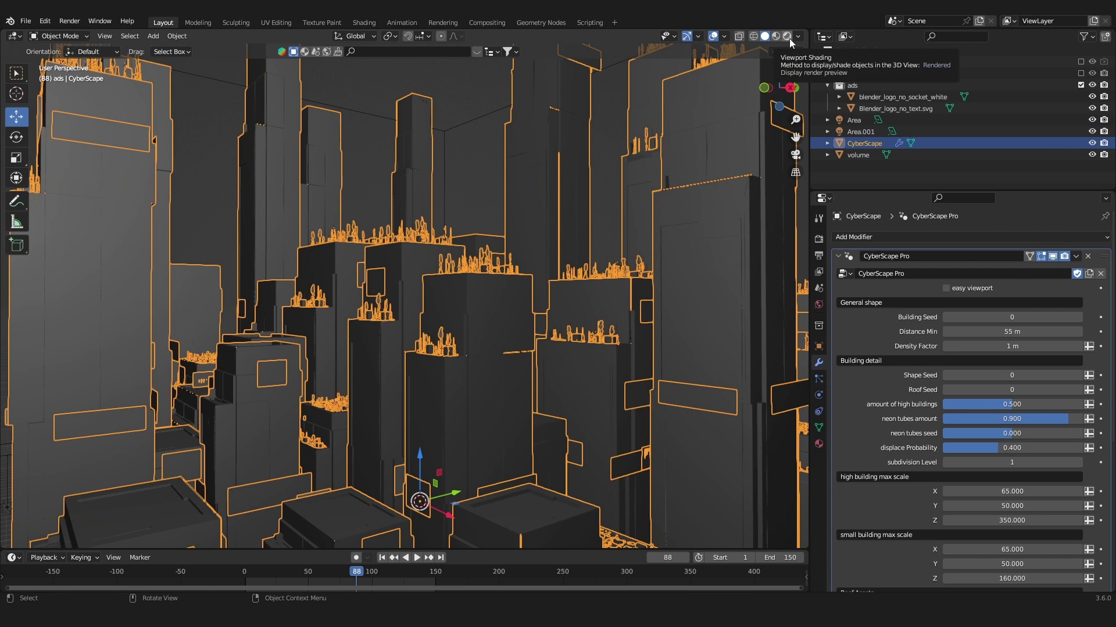
# Preview the city in rendered viewport shading with the overlays hidden, and select the volume object for inspection
pyautogui.click(788, 37)
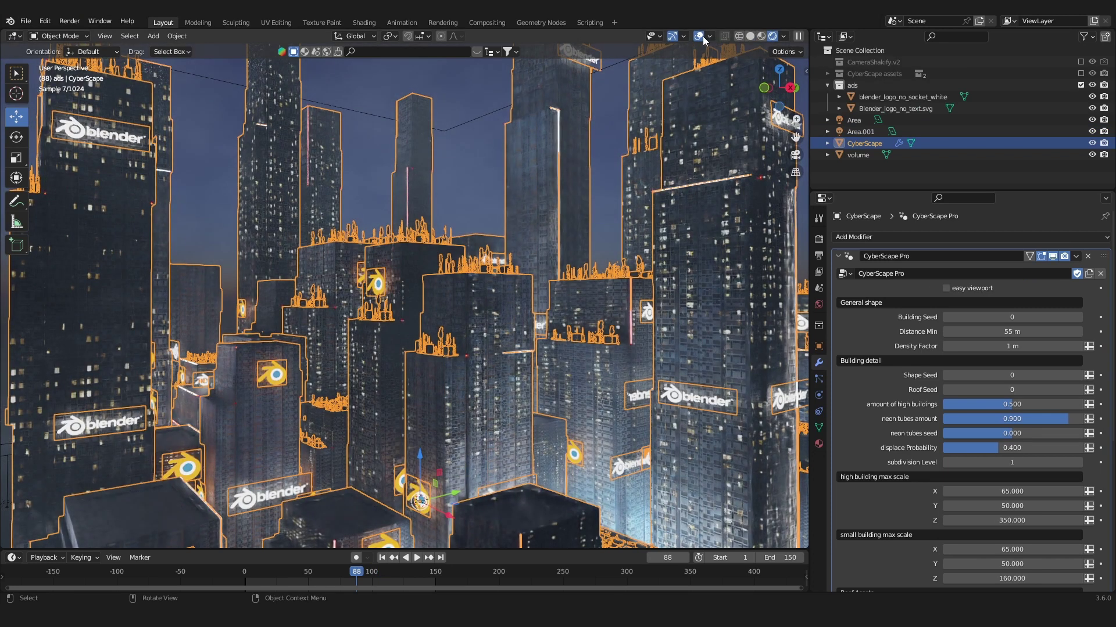
pyautogui.click(700, 36)
pyautogui.click(869, 156)
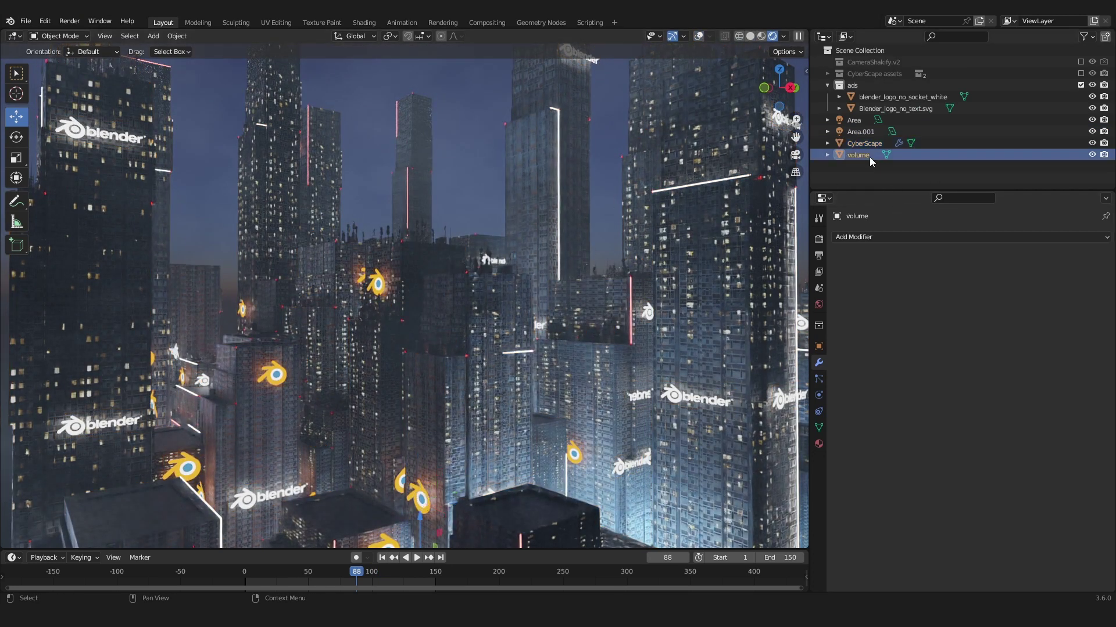
pyautogui.press('KP_Decimal')
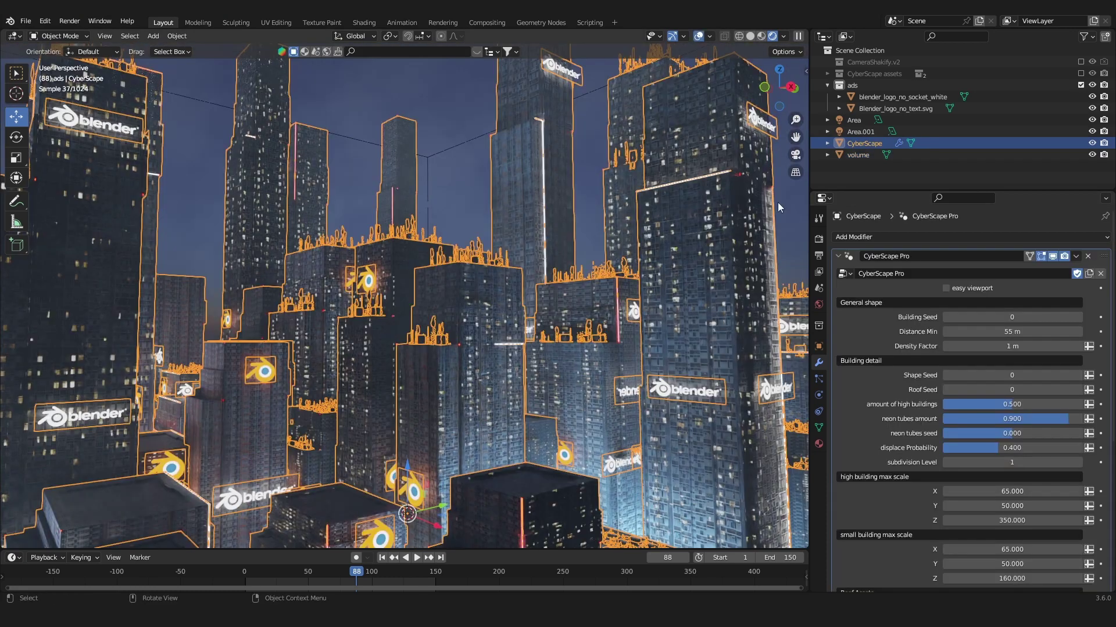
pyautogui.click(700, 38)
pyautogui.keyDown('shift'); pyautogui.moveTo(636, 186); pyautogui.dragTo(622, 187, button='middle'); pyautogui.keyUp('shift')
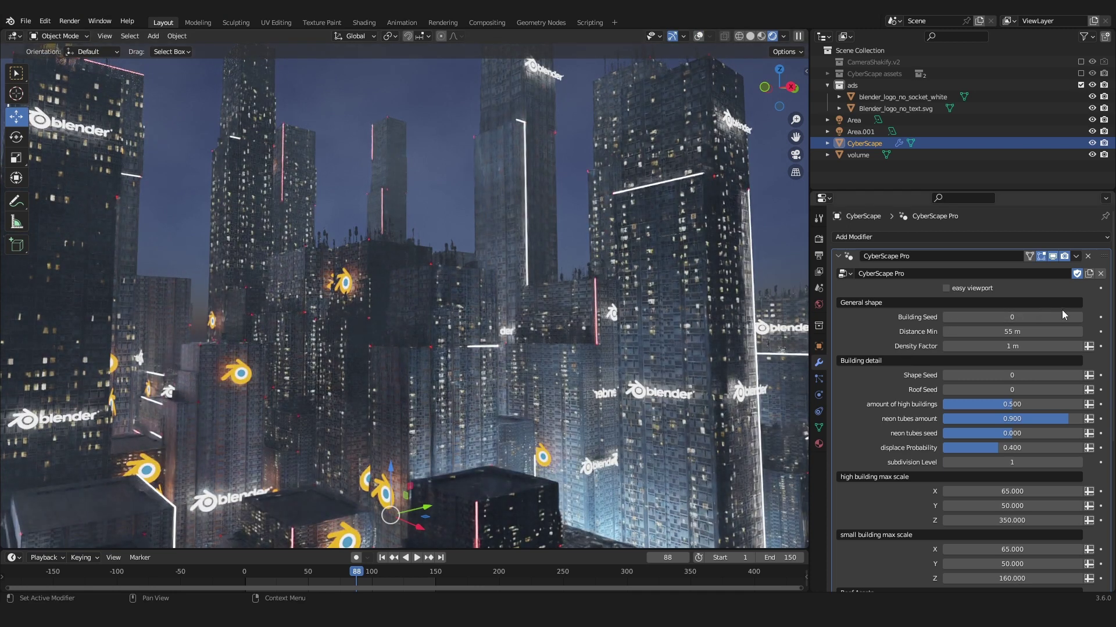
# Step the CyberScape modifier's Building Seed up to 5 to try different city layouts
pyautogui.click(1078, 318)
pyautogui.click(1078, 317)
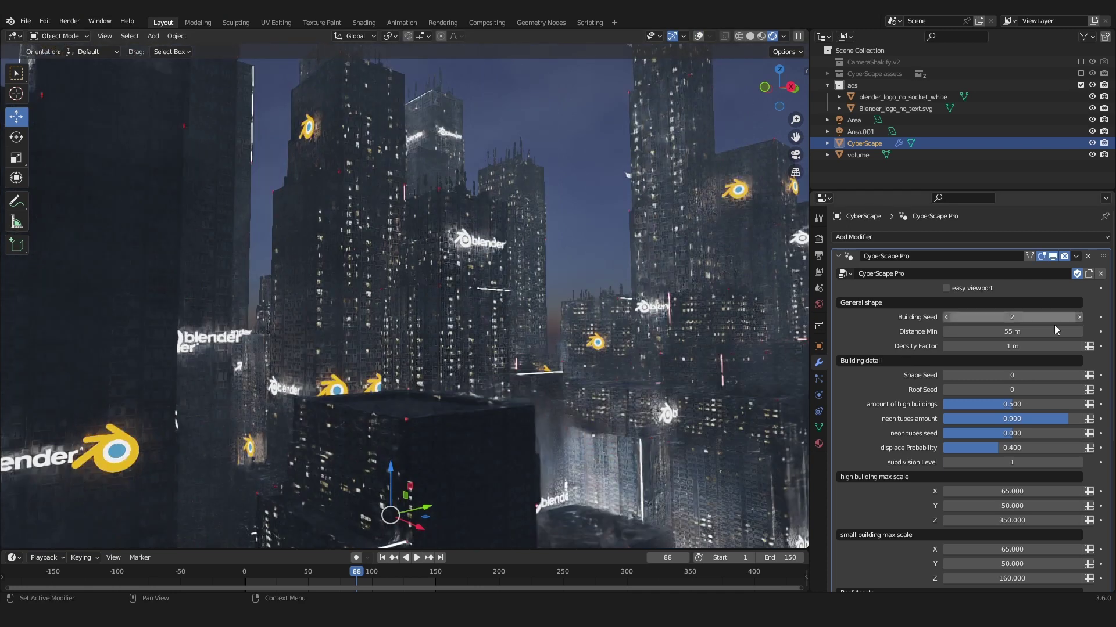
pyautogui.moveTo(625, 306); pyautogui.dragTo(574, 331, button='middle')
pyautogui.scroll(-3, 574, 331)
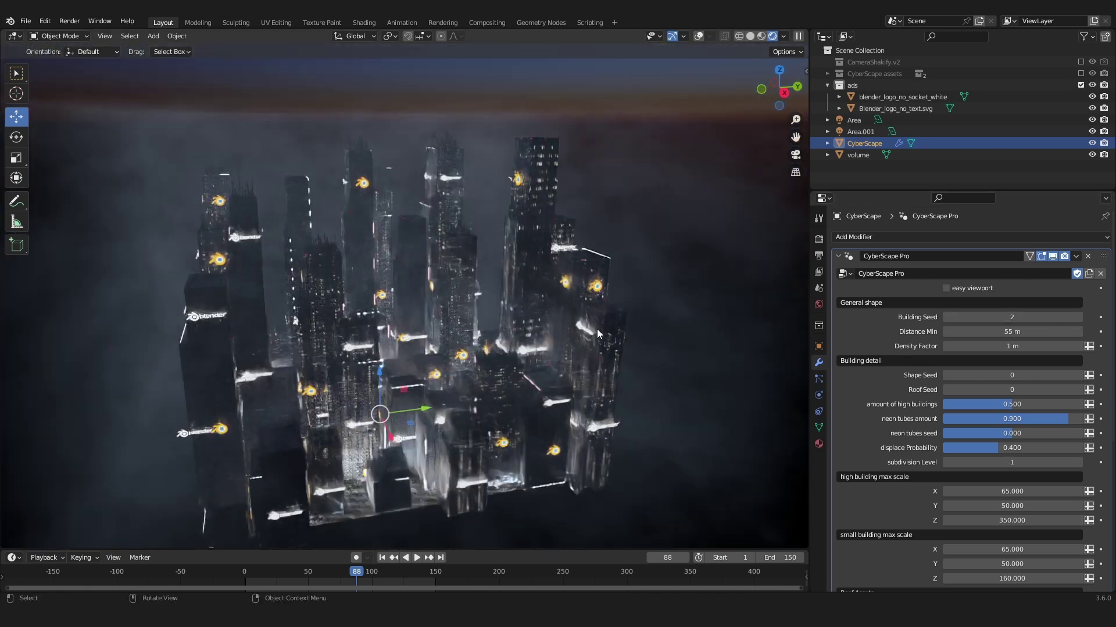
pyautogui.click(1078, 317)
pyautogui.click(1079, 317)
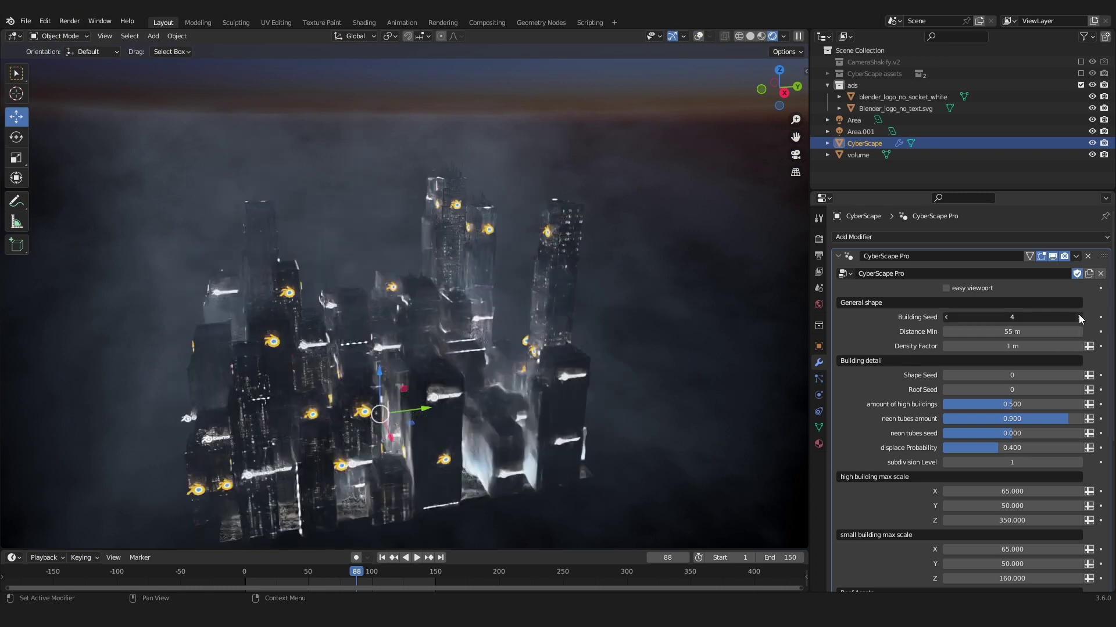
pyautogui.click(1078, 316)
# Reset the Building Seed to 0 and set Distance Min to 65 m in the CyberScape modifier
pyautogui.click(1013, 319)
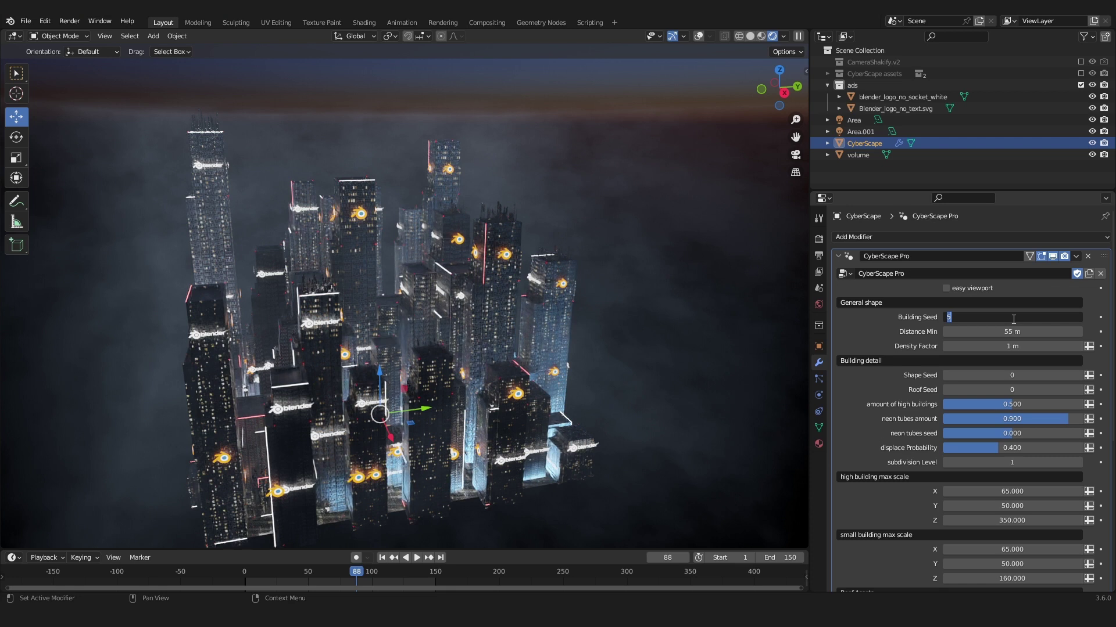
pyautogui.write('0')
pyautogui.press('Return')
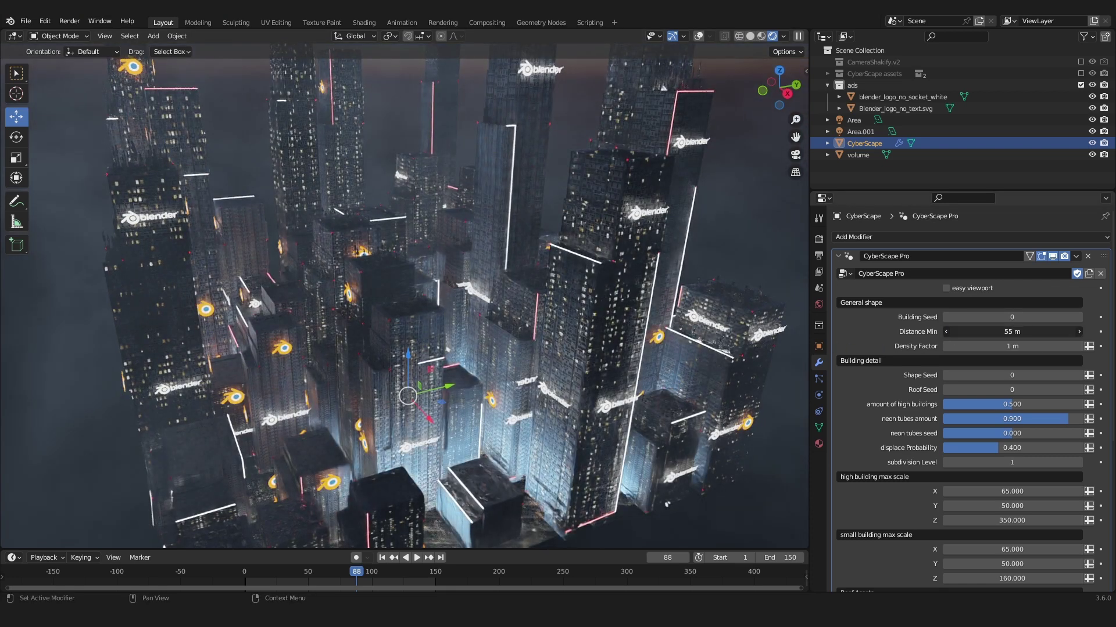
pyautogui.moveTo(1012, 331); pyautogui.dragTo(960, 332)
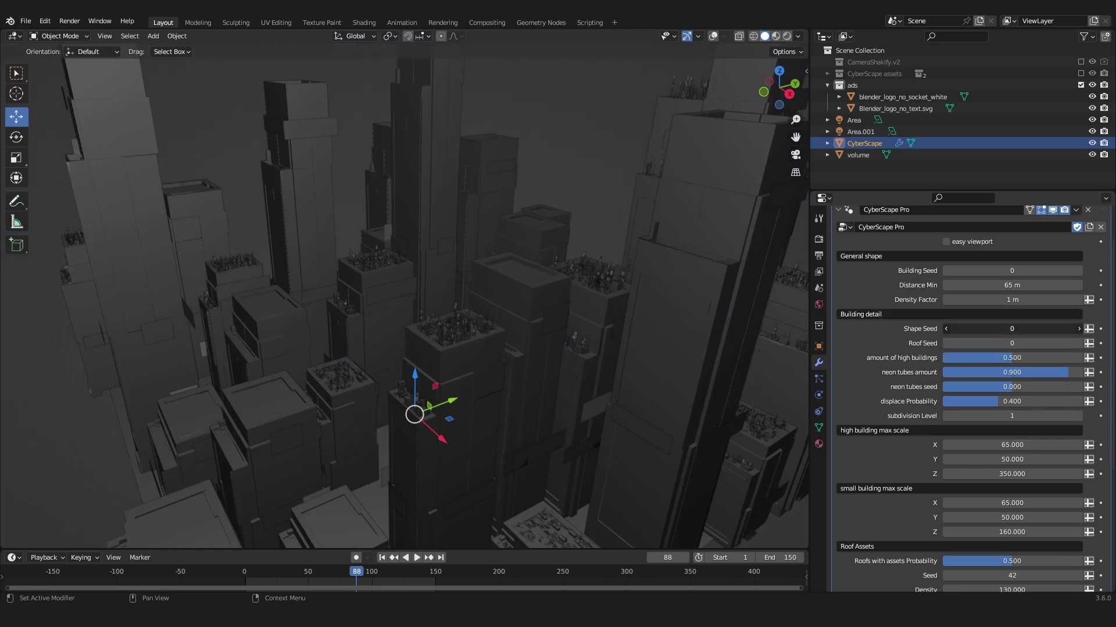
# Set the amount of high buildings to 0.416 while trying out the Shape Seed and neon tubes amount
pyautogui.moveTo(1011, 329); pyautogui.dragTo(1058, 329)
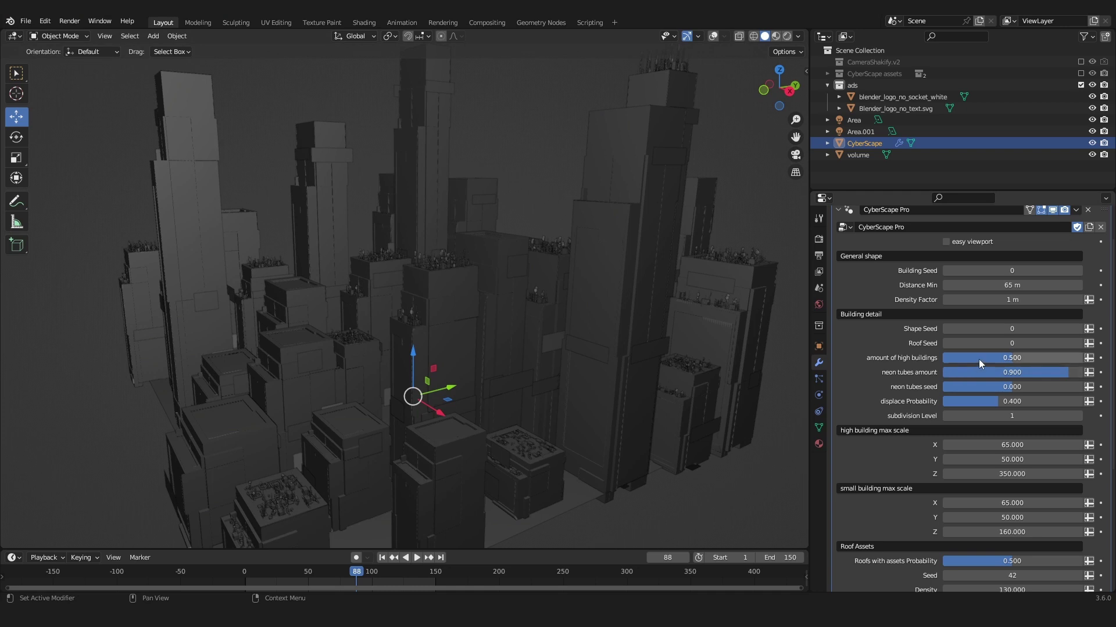
pyautogui.moveTo(978, 359); pyautogui.dragTo(1082, 359)
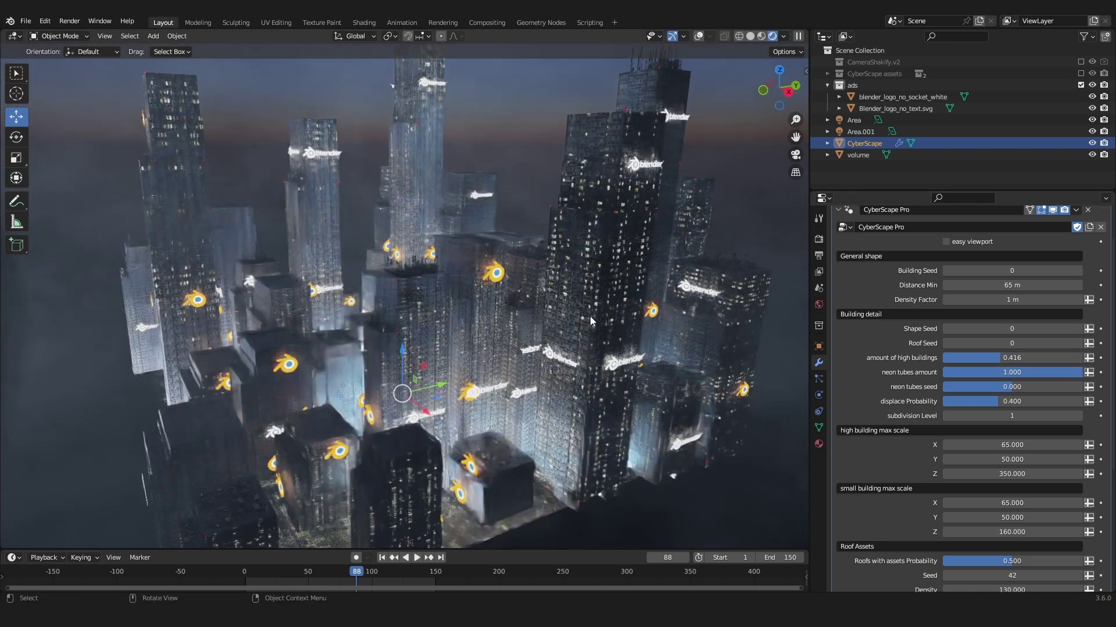
pyautogui.moveTo(1069, 376); pyautogui.dragTo(929, 376)
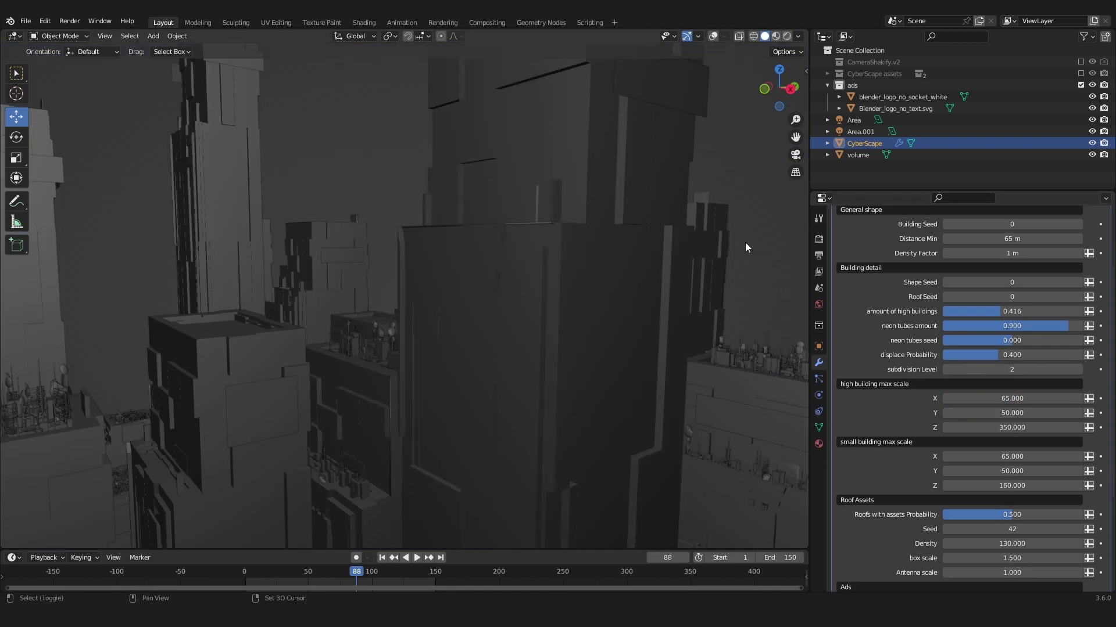
pyautogui.keyDown('shift'); pyautogui.moveTo(746, 243); pyautogui.dragTo(730, 299, button='middle'); pyautogui.keyUp('shift')
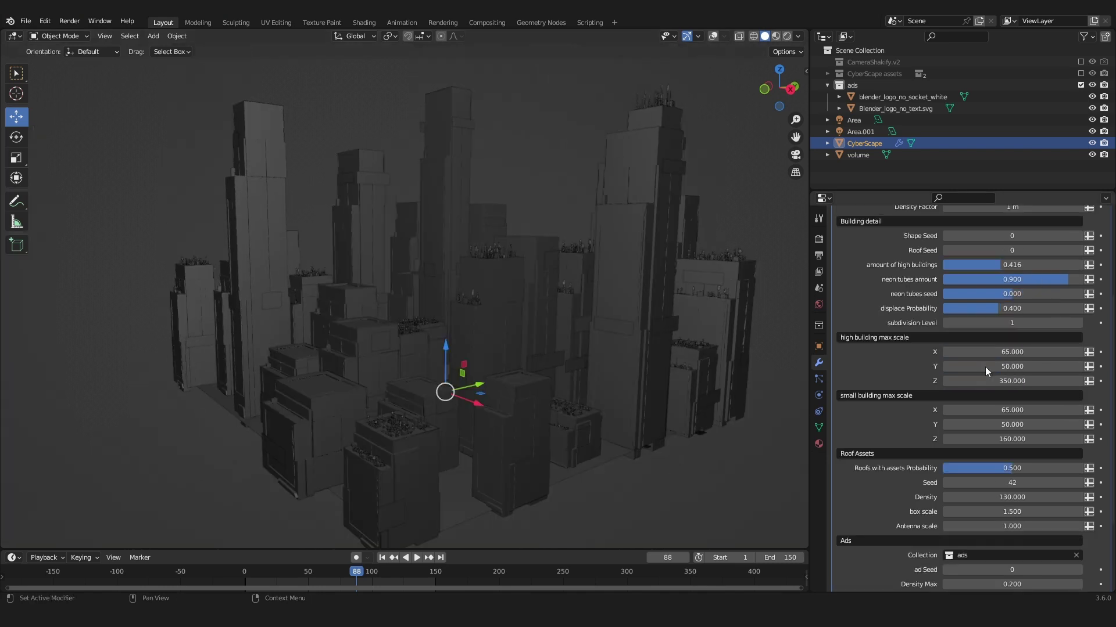
# Try out the Z values of the high building and small building max scale
pyautogui.moveTo(982, 380)
pyautogui.mouseDown()
pyautogui.moveTo(1011, 380)
pyautogui.moveTo(983, 381)
pyautogui.mouseUp()
pyautogui.rightClick(983, 381)
pyautogui.moveTo(980, 438); pyautogui.dragTo(1005, 438)
pyautogui.rightClick(980, 438)
# Try out the Roof Assets probability, including 0.027, and other Seed and box scale values on the rooftops
pyautogui.moveTo(488, 223); pyautogui.dragTo(470, 185, button='middle')
pyautogui.moveTo(639, 244); pyautogui.dragTo(605, 290, button='middle')
pyautogui.keyDown('shift'); pyautogui.moveTo(371, 281); pyautogui.dragTo(448, 270, button='middle'); pyautogui.keyUp('shift')
pyautogui.scroll(-2, 447, 271)
pyautogui.moveTo(1009, 469); pyautogui.dragTo(1082, 468)
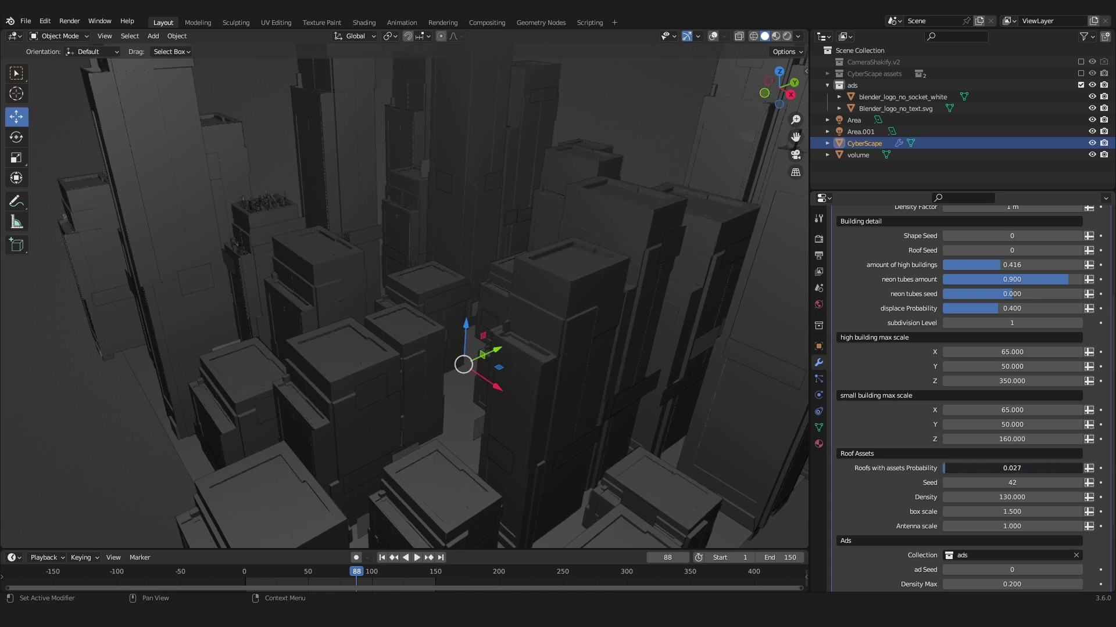
pyautogui.hotkey('ctrl', 'z')
pyautogui.moveTo(1028, 483); pyautogui.dragTo(1086, 483)
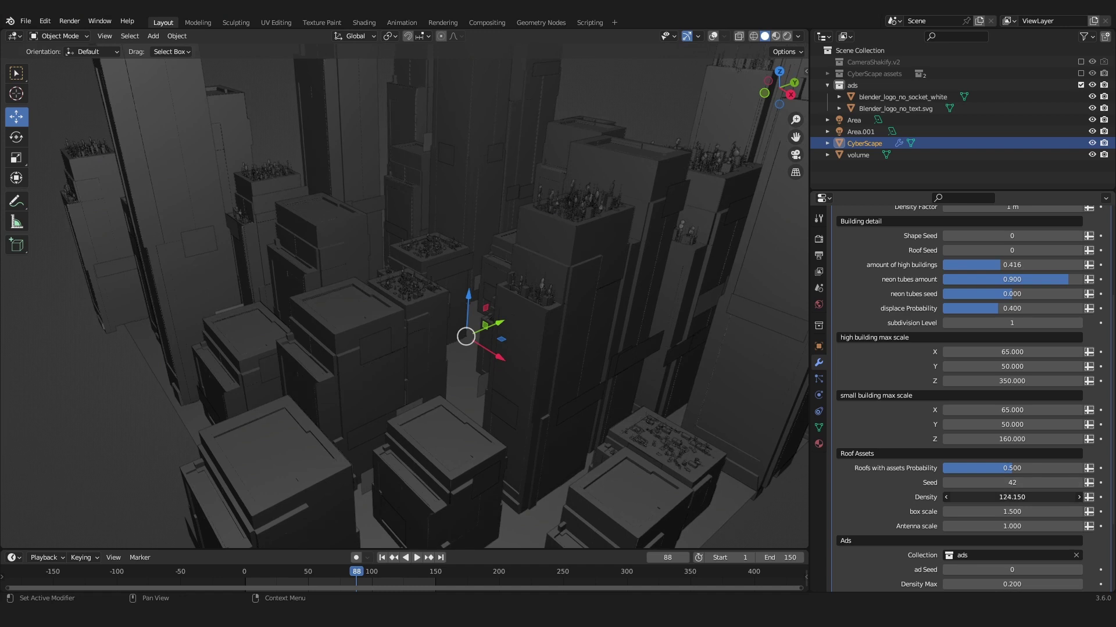
pyautogui.moveTo(1039, 510); pyautogui.dragTo(1079, 512)
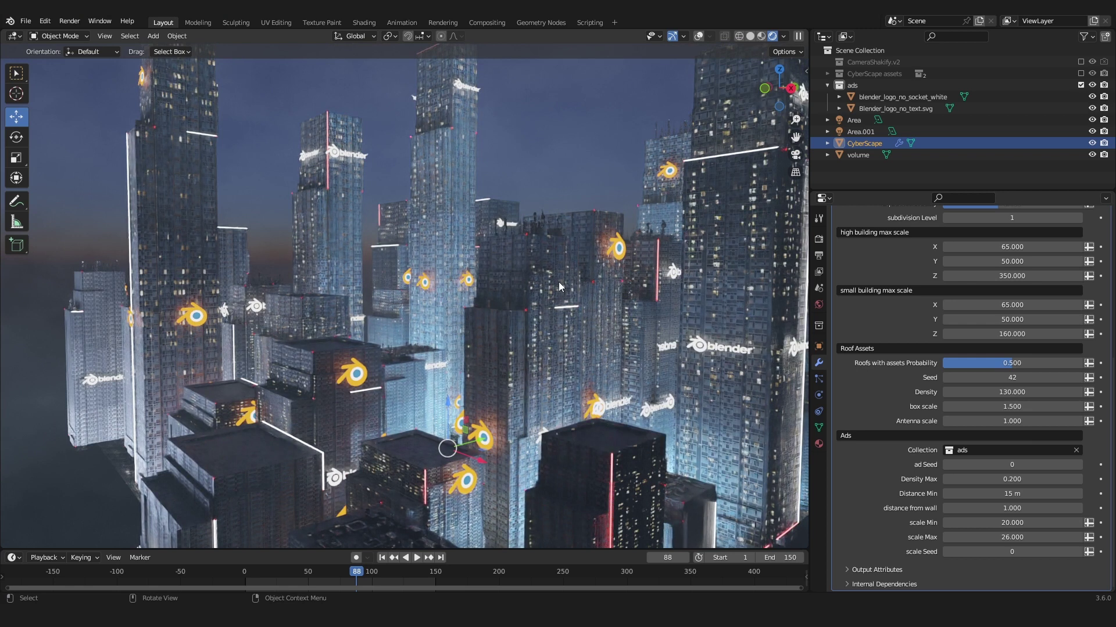
# Start an Images as Planes import into the ads collection and open the Logos folder as its source
pyautogui.click(862, 87)
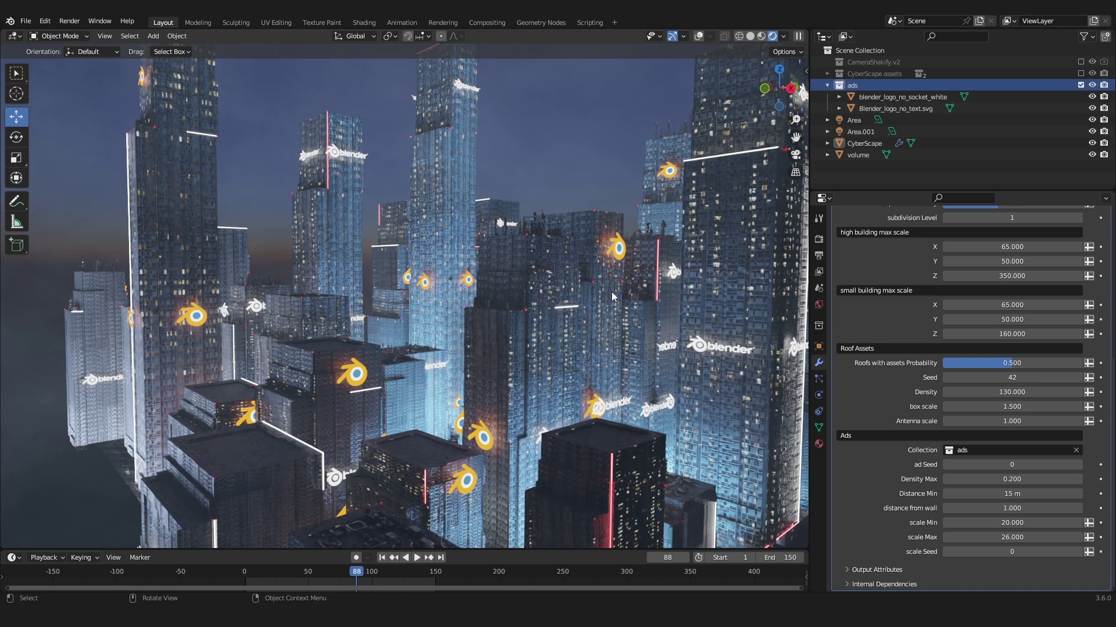
pyautogui.hotkey('shift', 'a')
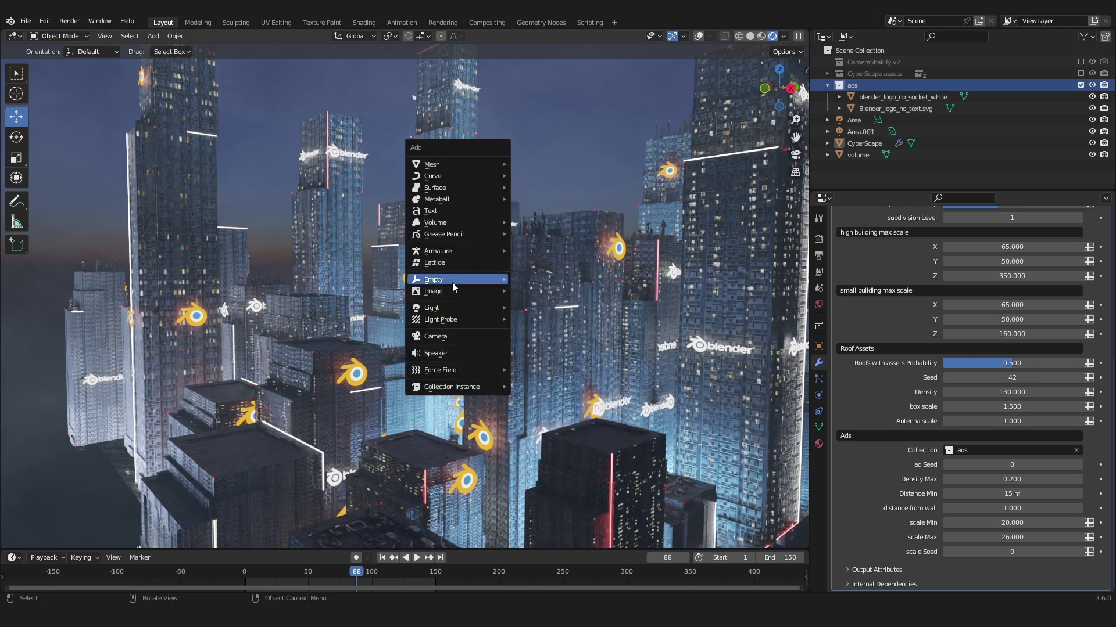
pyautogui.moveTo(449, 291)
pyautogui.click(595, 316)
pyautogui.scroll(-5, 291, 441)
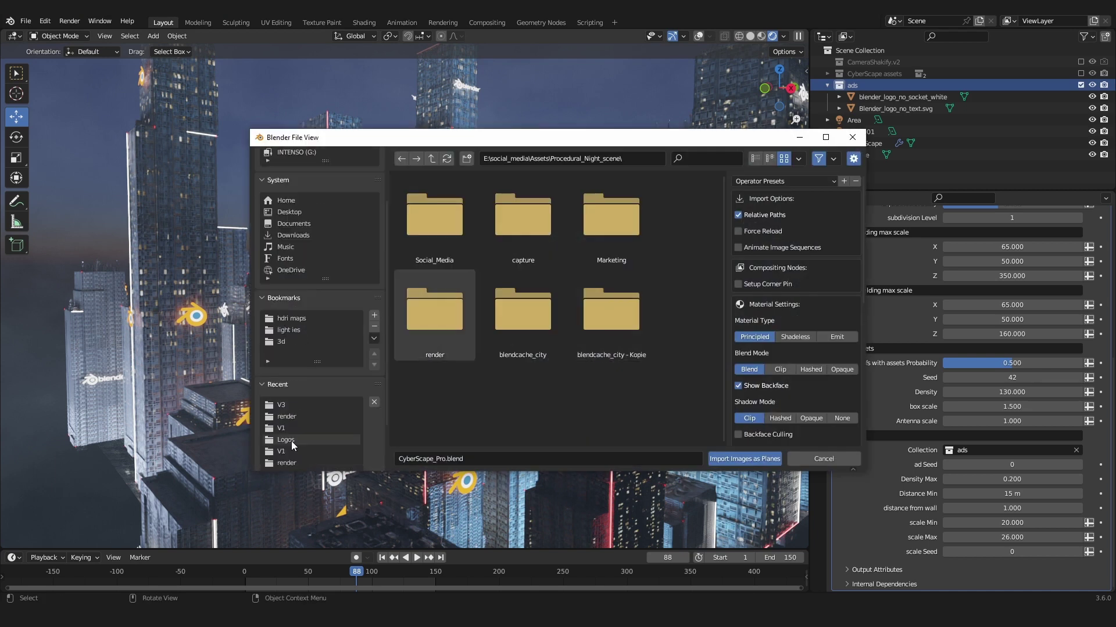
pyautogui.click(291, 441)
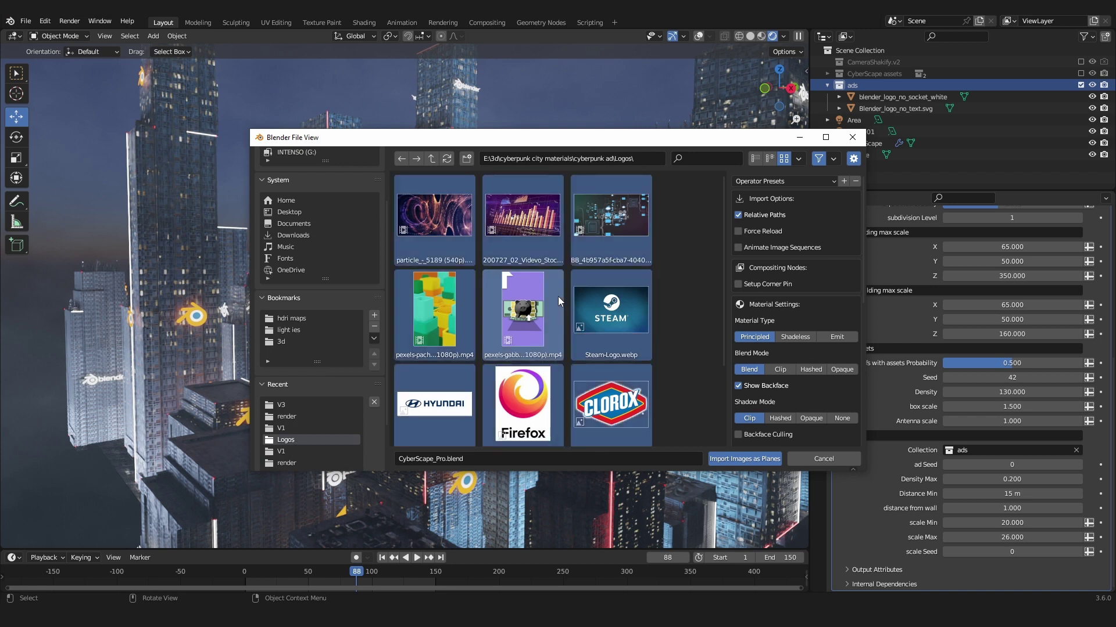
# Set the material type to Emit and import all selected logos and videos as planes
pyautogui.scroll(-3, 558, 296)
pyautogui.click(836, 338)
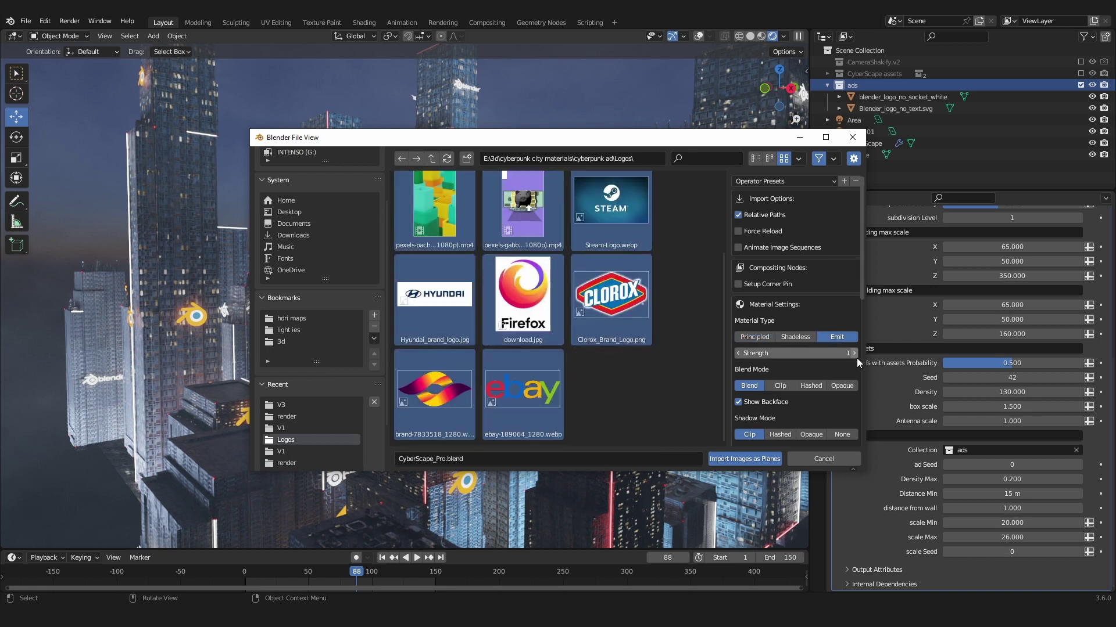
pyautogui.click(754, 459)
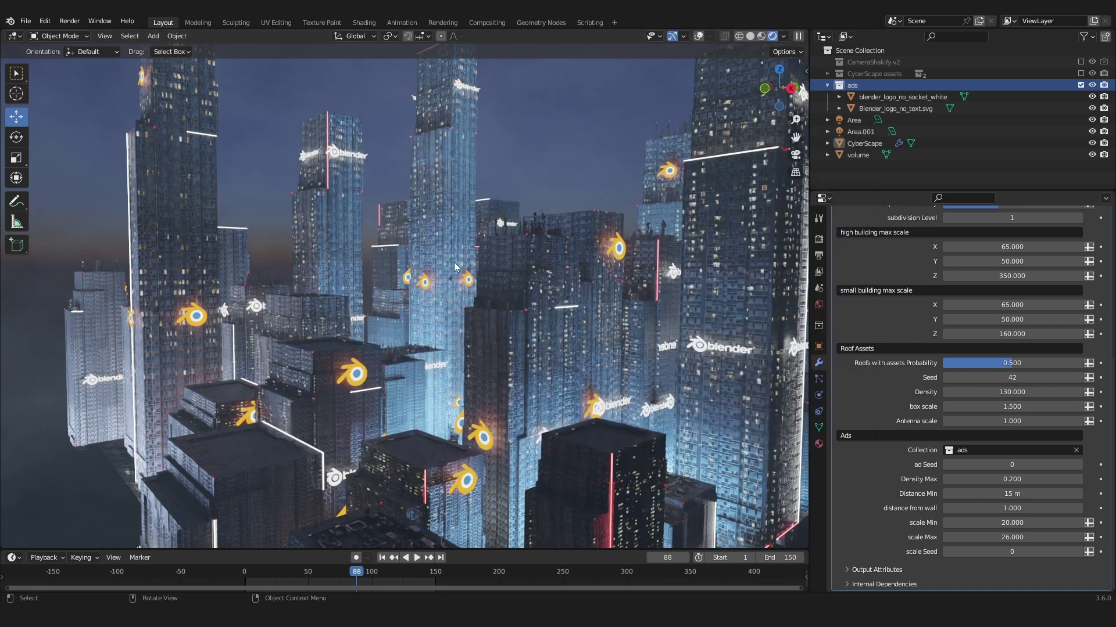
pyautogui.moveTo(724, 243); pyautogui.dragTo(622, 287, button='middle')
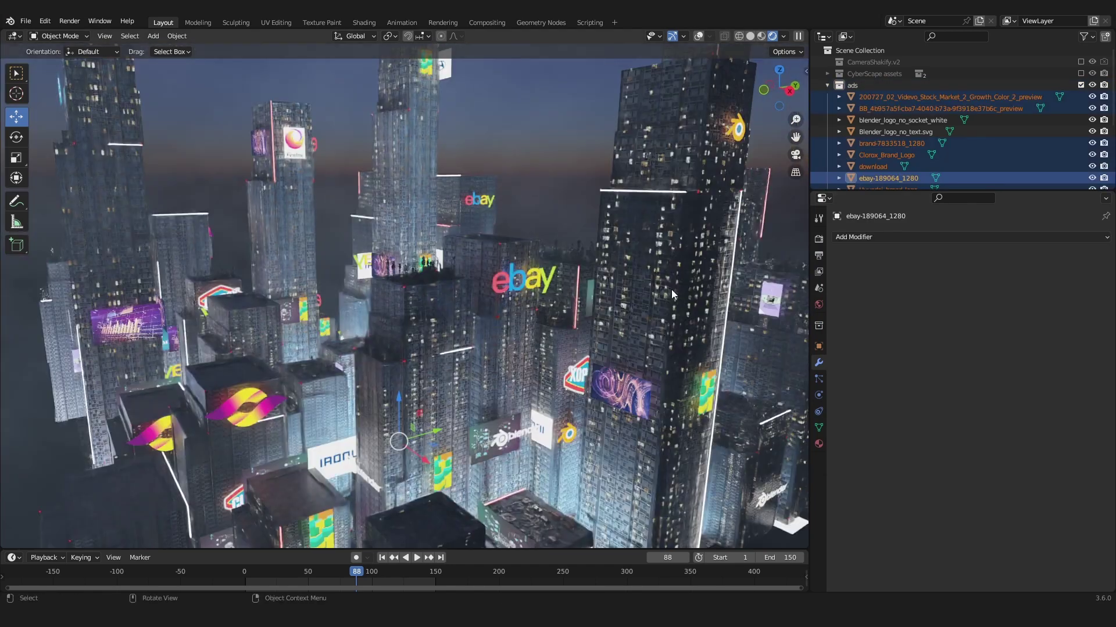
# Switch to the browser, search Google Images for brand logos and filter the results
pyautogui.click(713, 348)
pyautogui.scroll(-7, 984, 447)
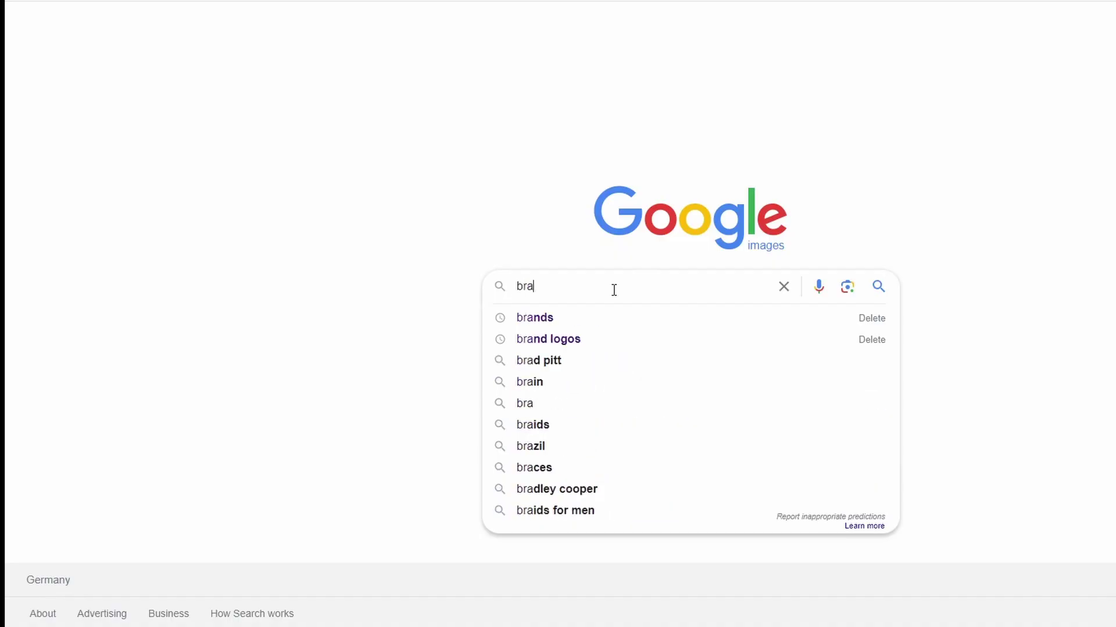
pyautogui.write('nd logos')
pyautogui.press('Return')
pyautogui.click(586, 80)
pyautogui.click(348, 108)
pyautogui.click(351, 156)
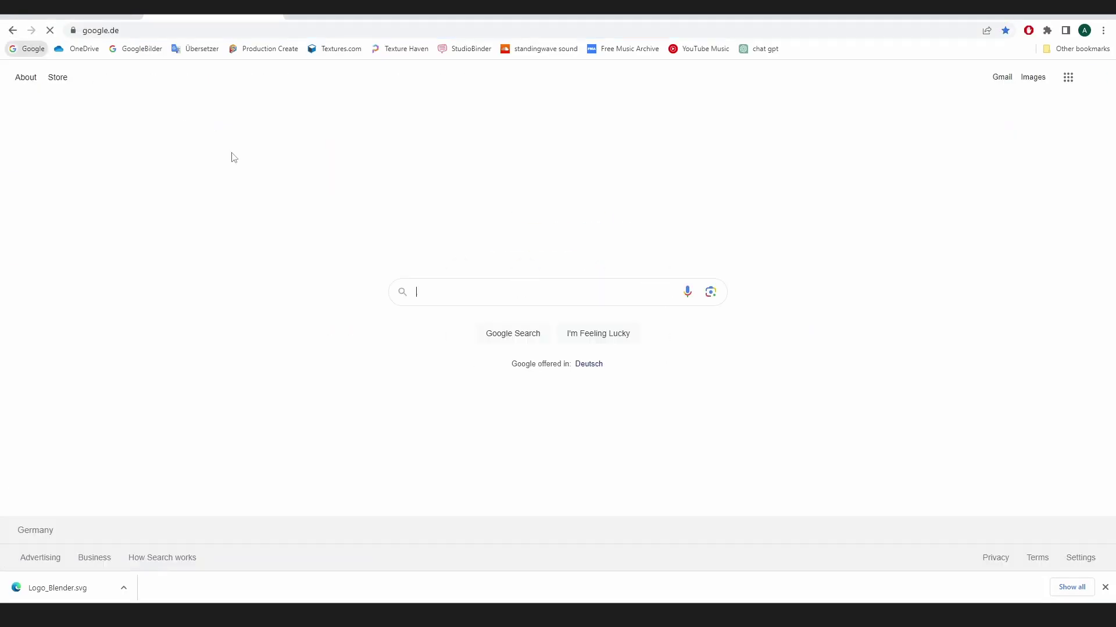
# Search Google for pexels video, and search the Pexels videos for animation clips
pyautogui.write('pexels video')
pyautogui.press('Return')
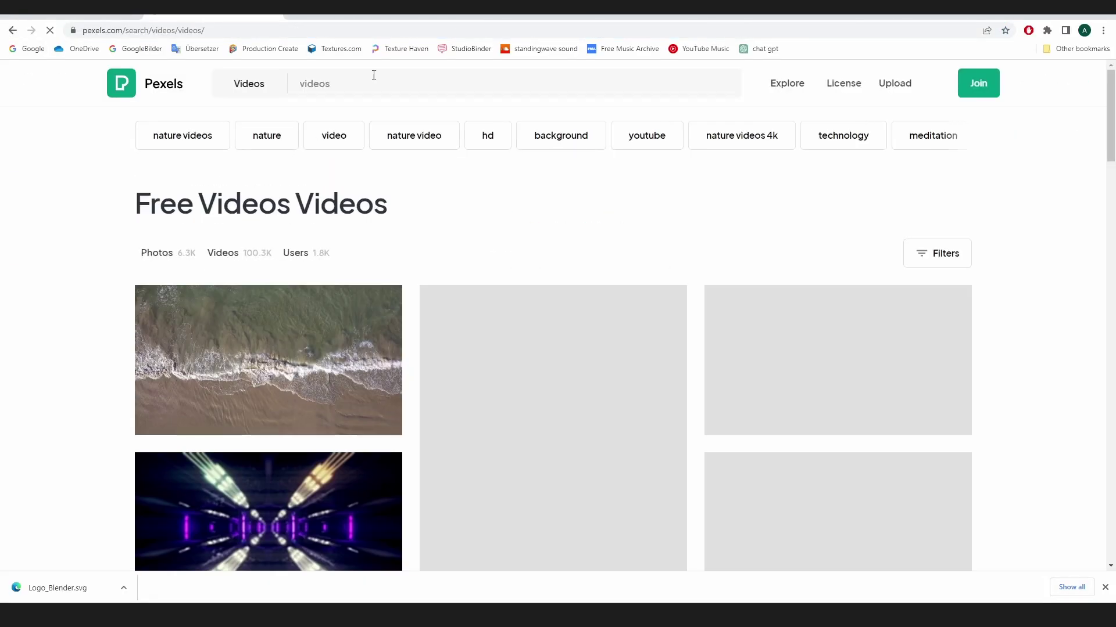
pyautogui.click(301, 84)
pyautogui.write('animation')
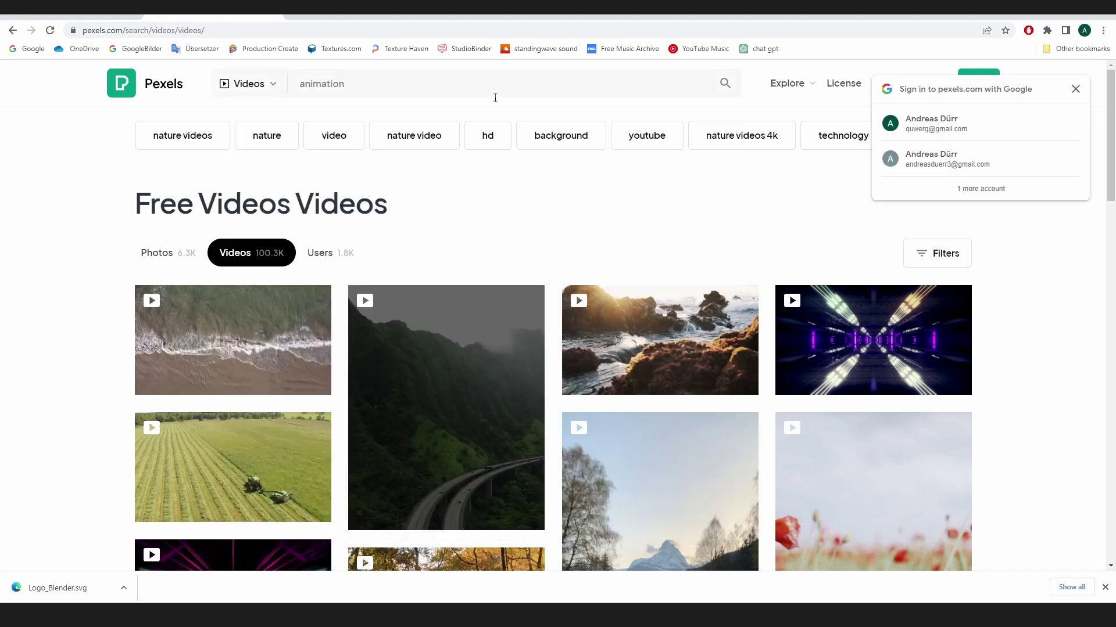
pyautogui.press('Return')
pyautogui.scroll(-10, 495, 290)
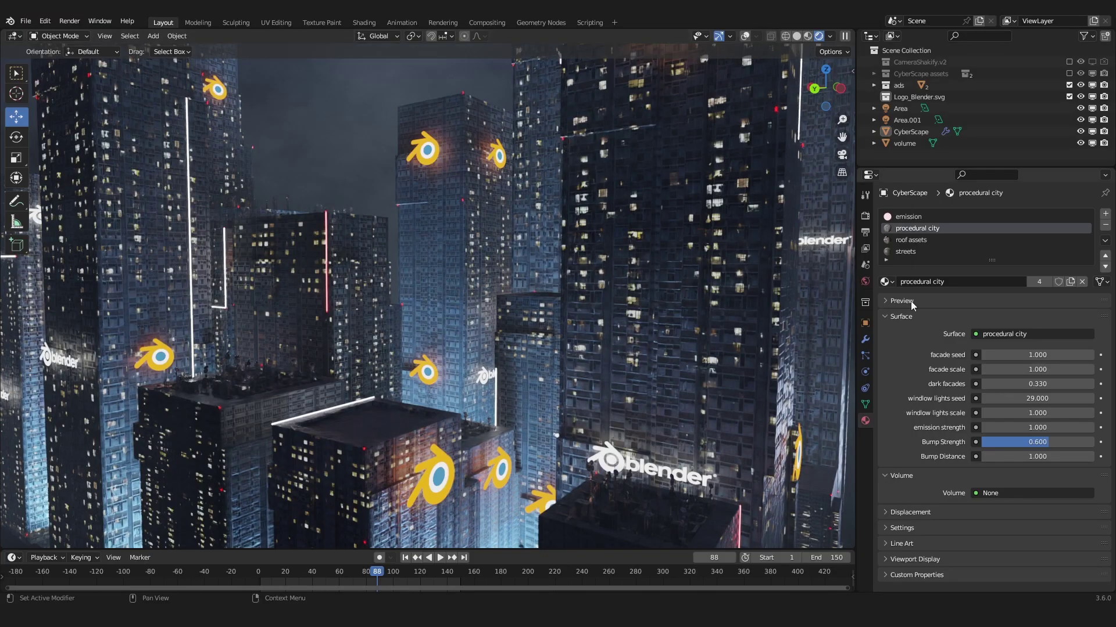
# Try out different facade seed and dark facades values on the procedural city material and undo them
pyautogui.moveTo(1037, 355); pyautogui.dragTo(1014, 384)
pyautogui.press('Escape')
pyautogui.press('Escape')
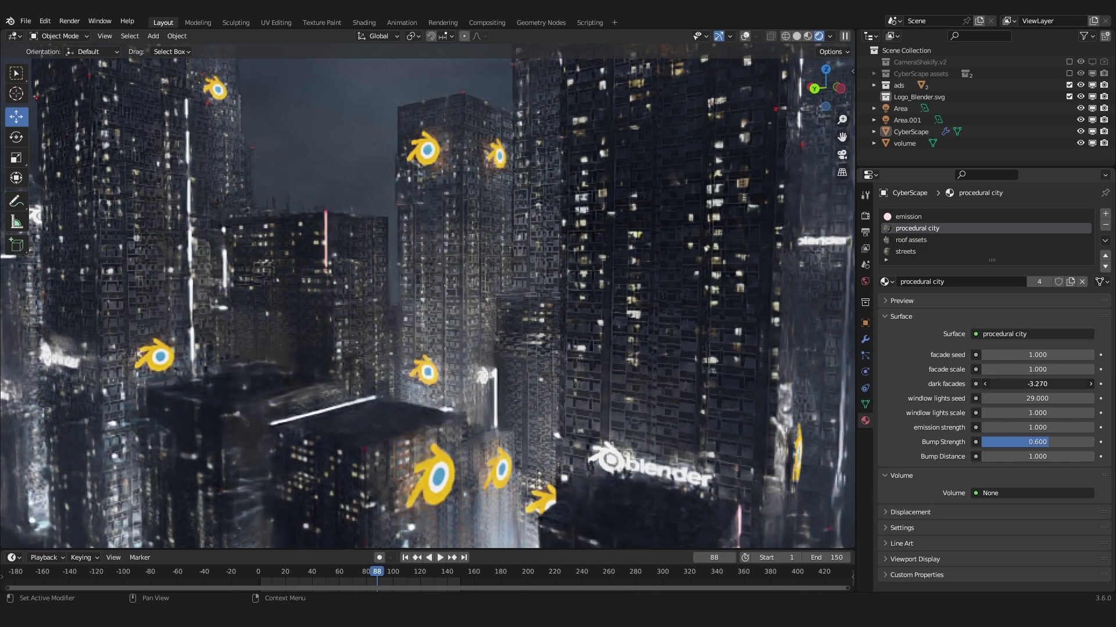
pyautogui.hotkey('ctrl', 'z')
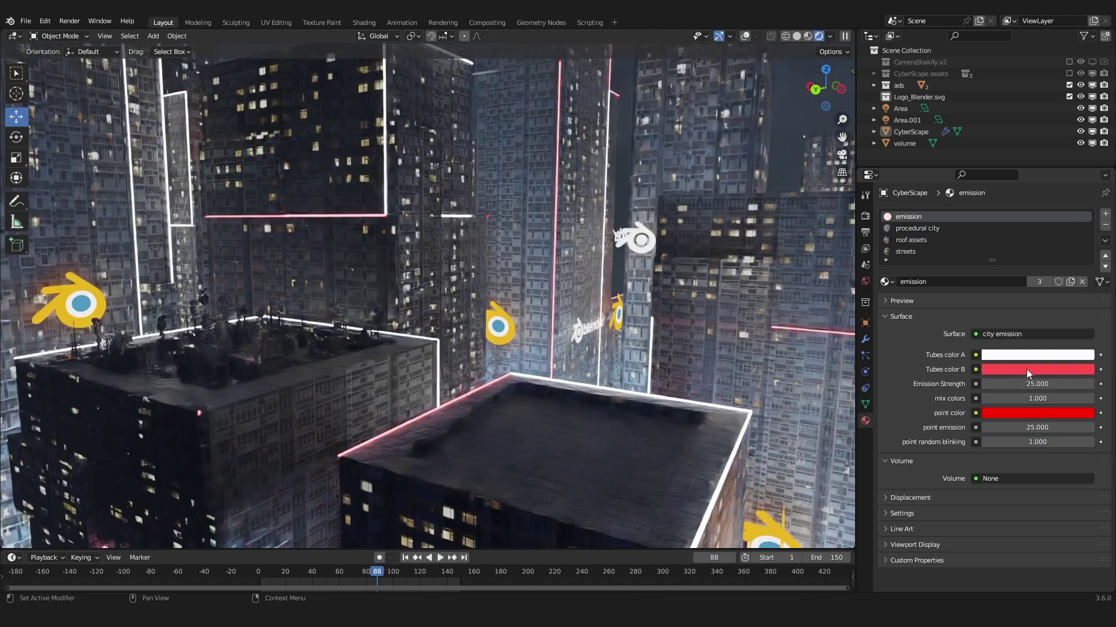
# Set the emission material's tubes color B to red and tubes color A to blue, and try the color mixing
pyautogui.click(1026, 369)
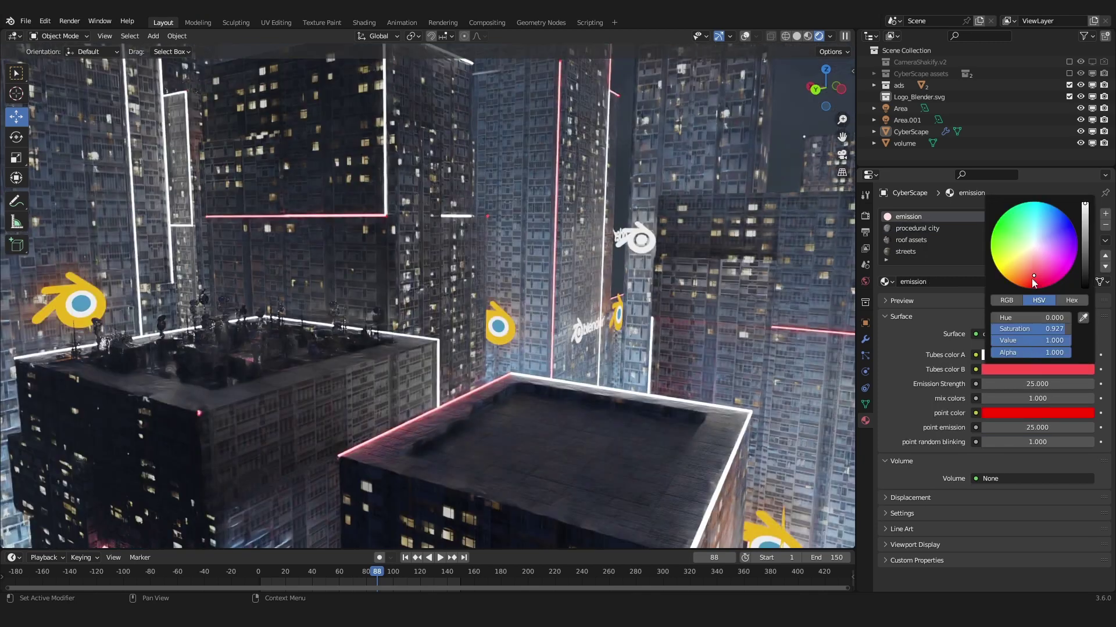
pyautogui.moveTo(1031, 274); pyautogui.dragTo(1063, 213)
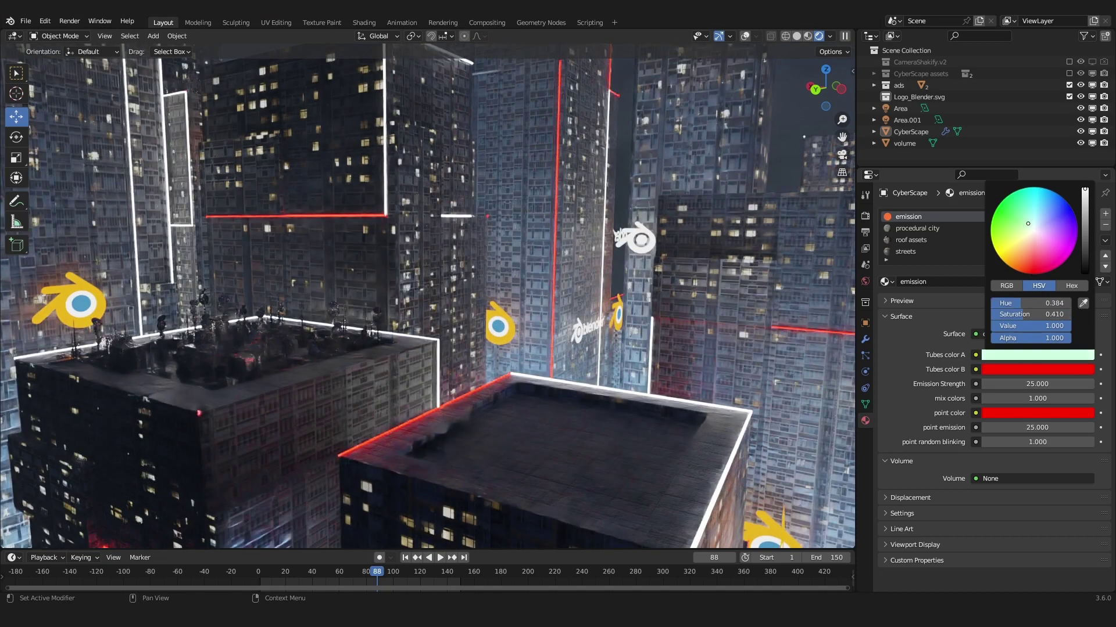
pyautogui.moveTo(1028, 223); pyautogui.dragTo(1074, 214)
pyautogui.moveTo(1037, 399); pyautogui.dragTo(1092, 399)
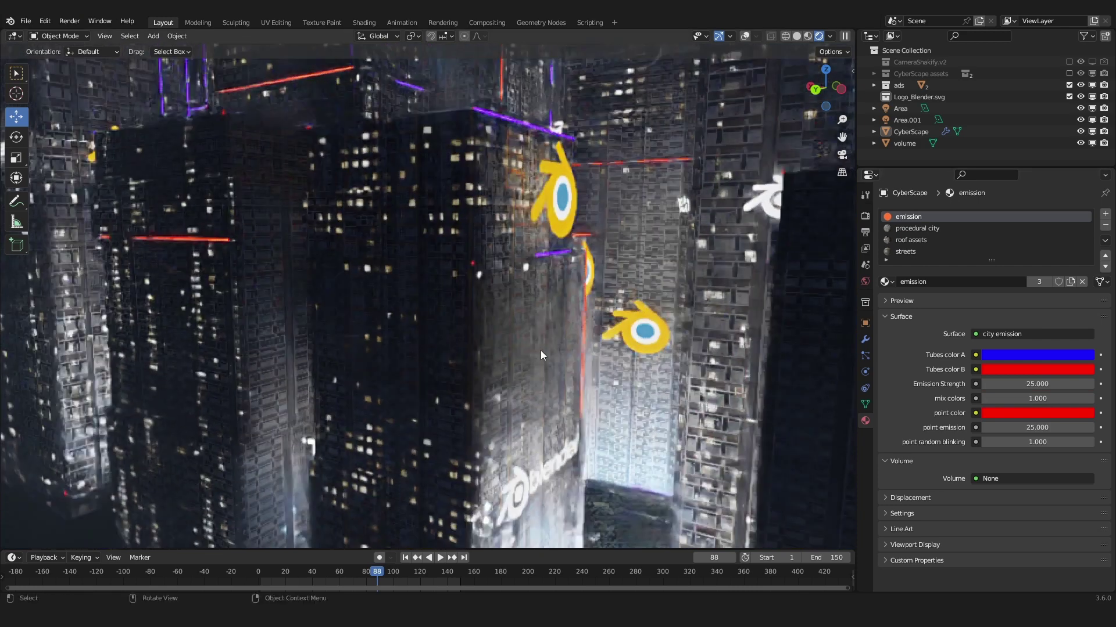
# Adjust the point color and the point random blinking of the emission material
pyautogui.keyDown('ctrl'); pyautogui.moveTo(540, 351); pyautogui.dragTo(591, 326, button='middle'); pyautogui.keyUp('ctrl')
pyautogui.click(1007, 413)
pyautogui.moveTo(1033, 325); pyautogui.dragTo(992, 361)
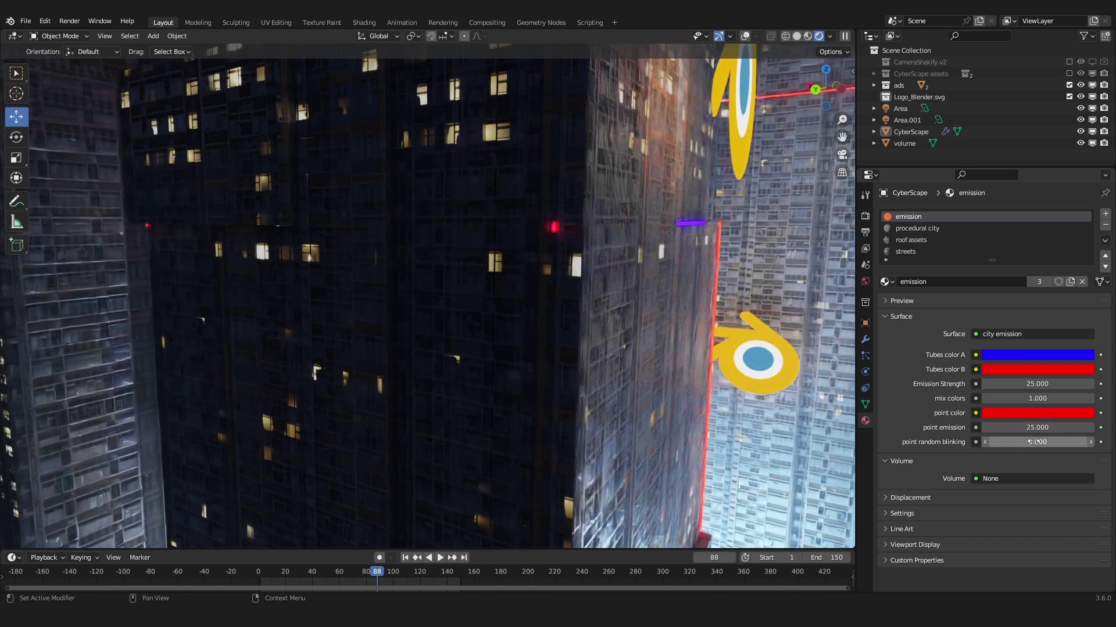
pyautogui.moveTo(1032, 443); pyautogui.dragTo(1064, 443)
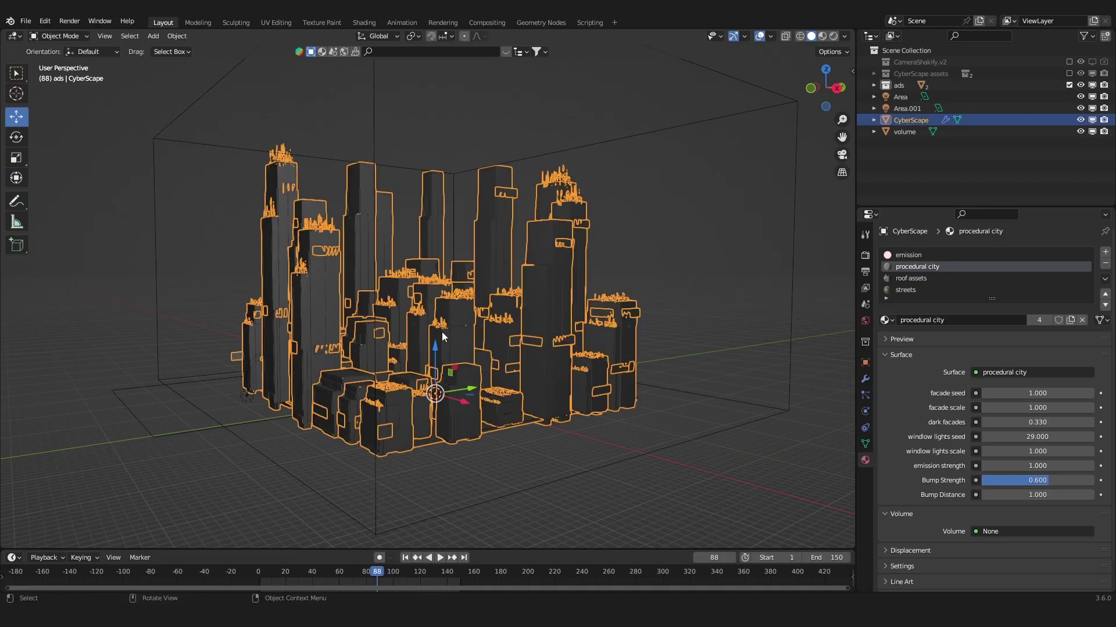
# Copy the CyberScape city object and paste it into a new, empty Blender file
pyautogui.hotkey('ctrl', 'c')
pyautogui.click(441, 333)
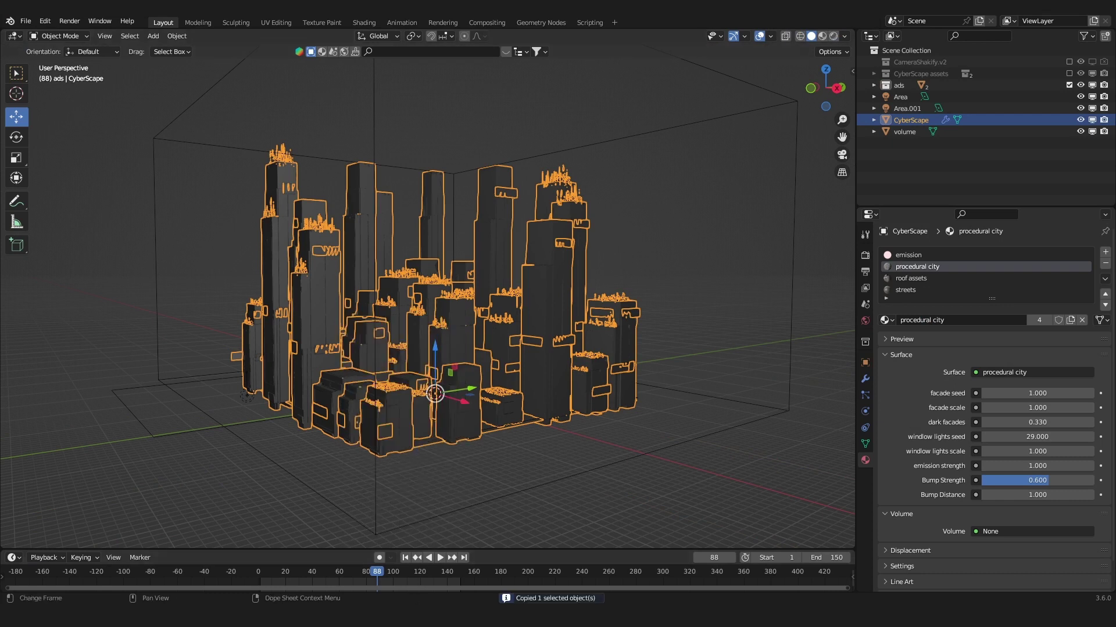
pyautogui.click(370, 568)
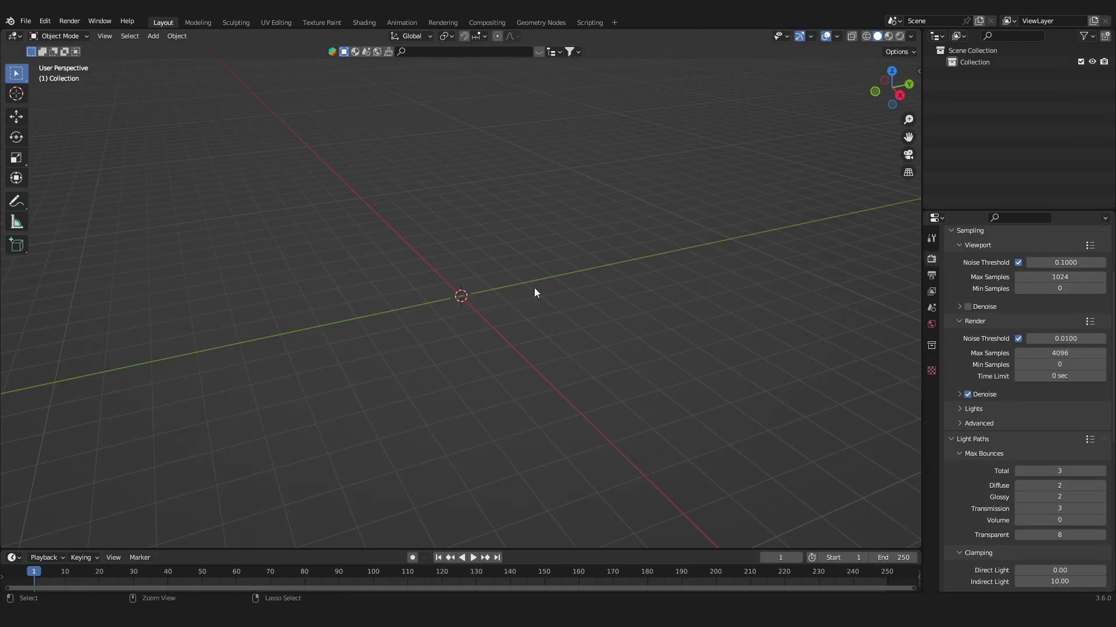
pyautogui.hotkey('ctrl', 'v')
# Set the viewport's clip end to 10000 m so the distant pasted city buildings display fully
pyautogui.scroll(6, 535, 291)
pyautogui.scroll(-15, 535, 287)
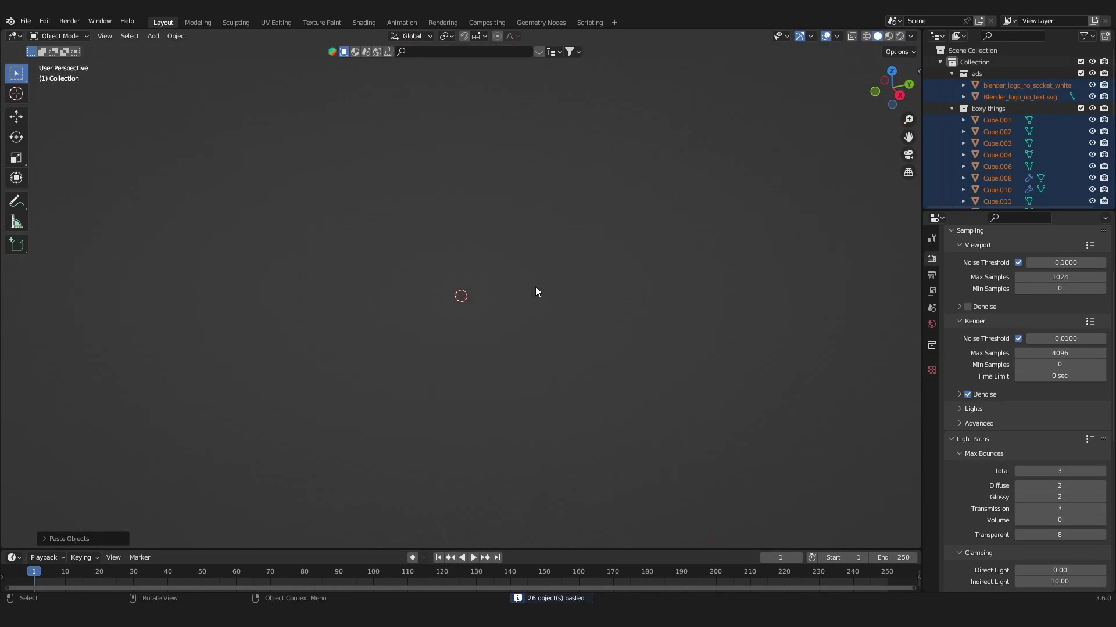
pyautogui.scroll(2, 535, 287)
pyautogui.press('n')
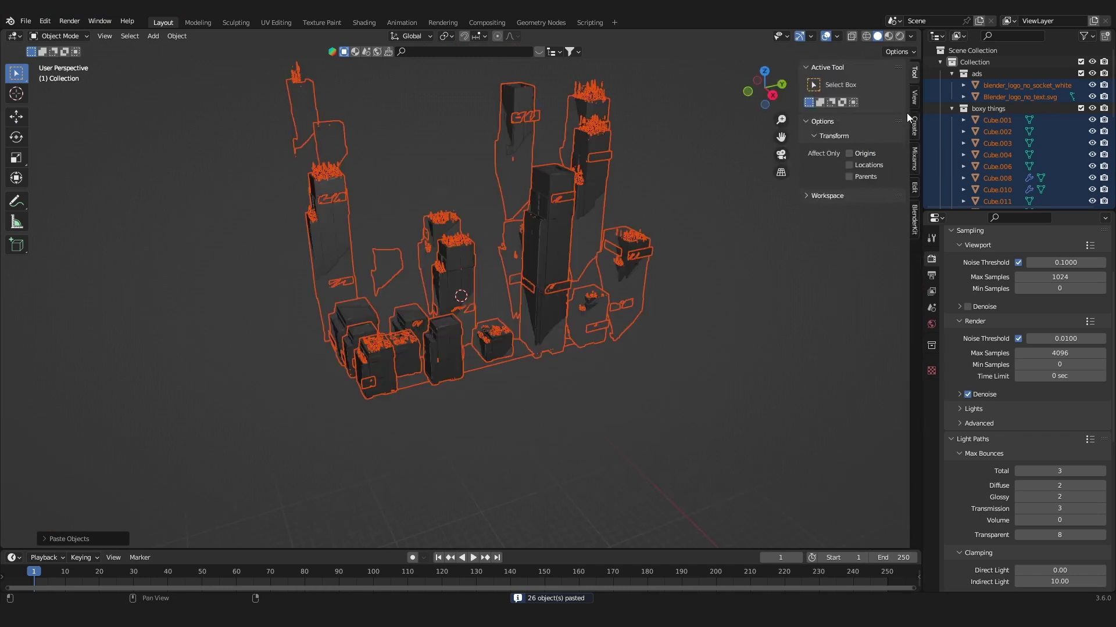
pyautogui.click(914, 97)
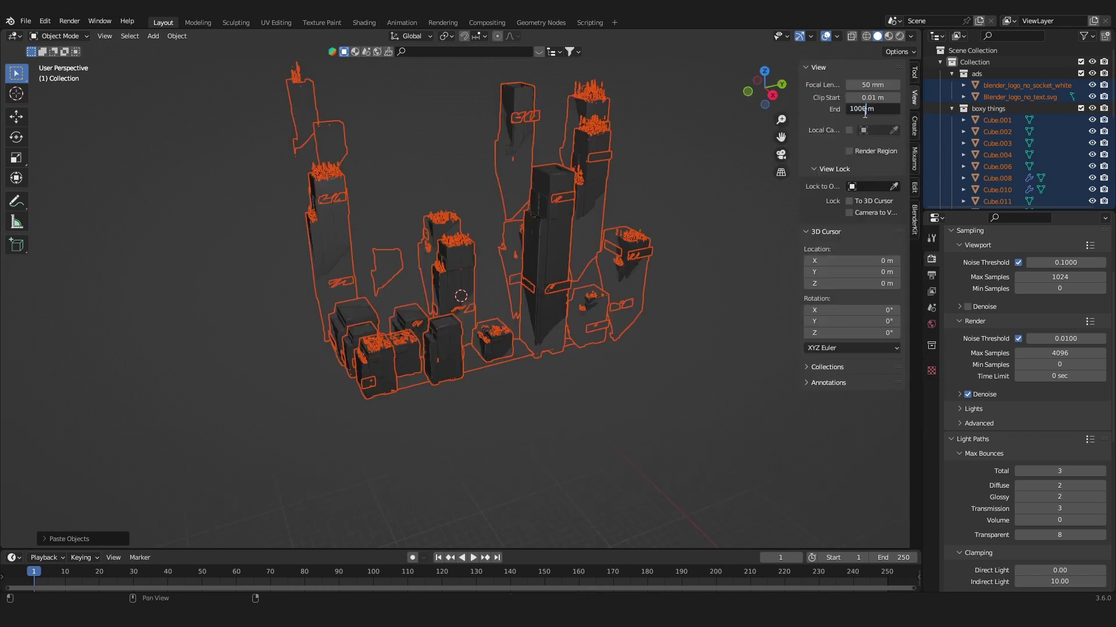
pyautogui.press('Return')
pyautogui.scroll(4, 591, 227)
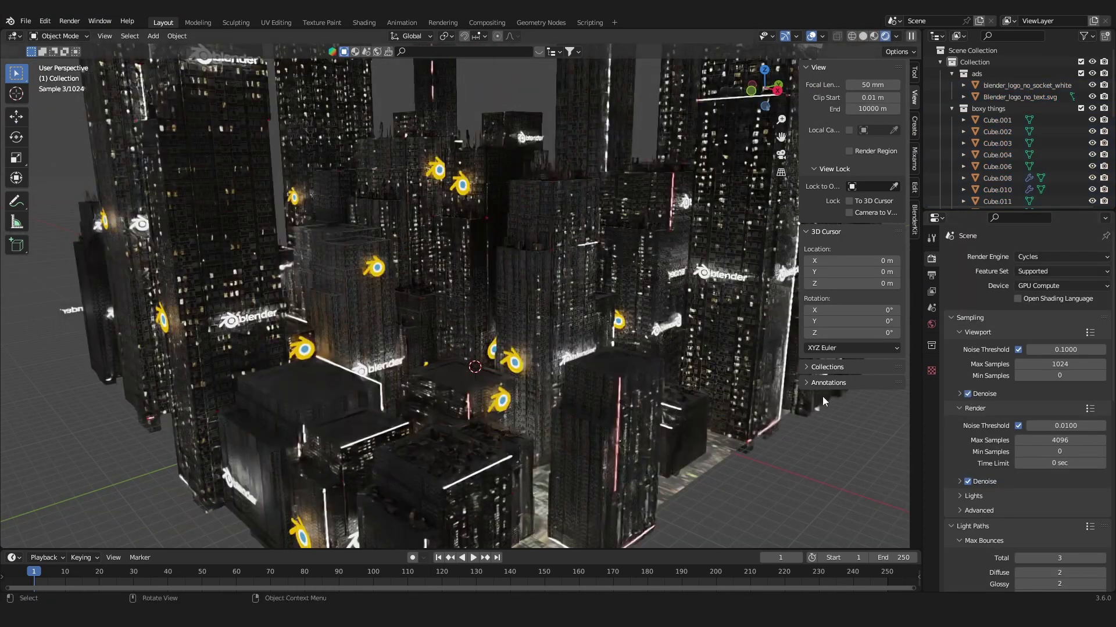
# Assign a Sky Texture to the world background's color
pyautogui.click(931, 324)
pyautogui.click(1015, 329)
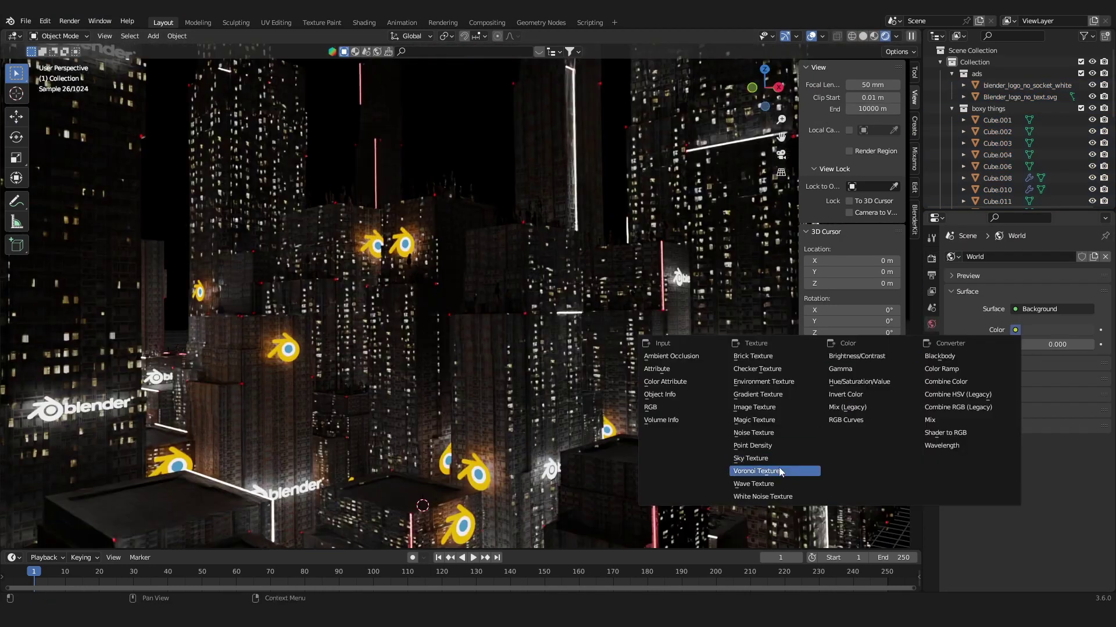
pyautogui.click(750, 458)
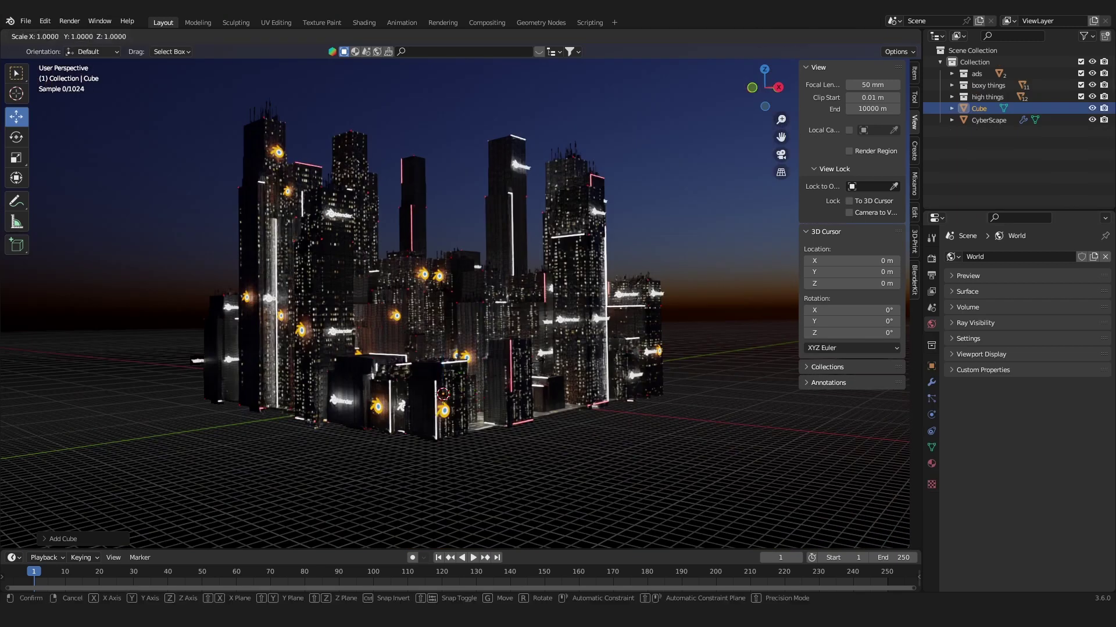
# Scale the new cube up around the city and connect an Emission node to its material's Volume output
pyautogui.press('s')
pyautogui.click(500, 357)
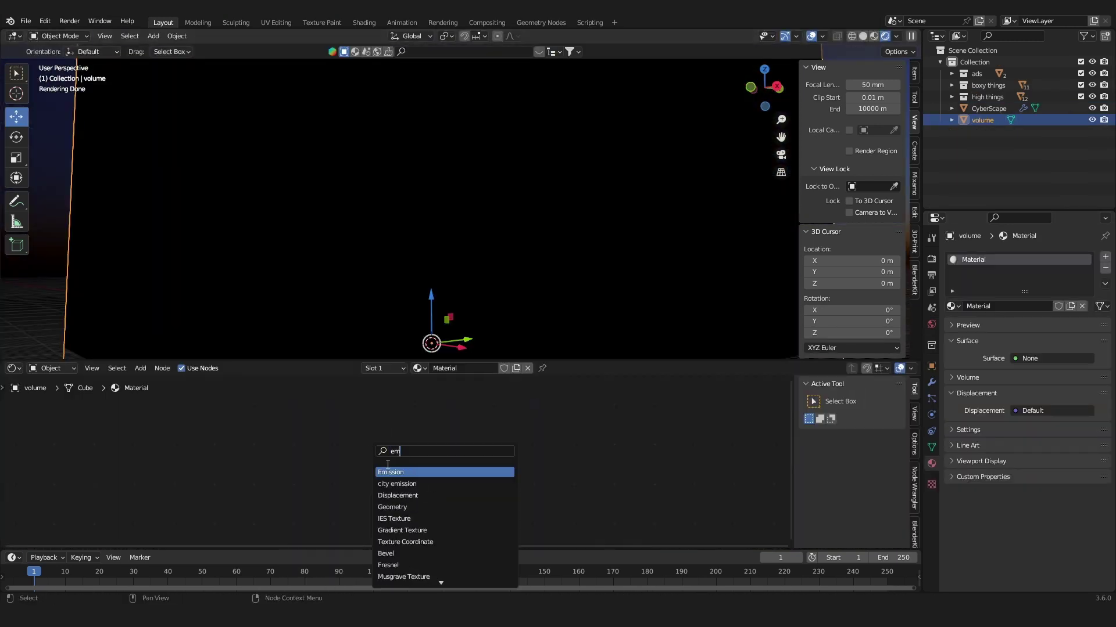
pyautogui.press('Return')
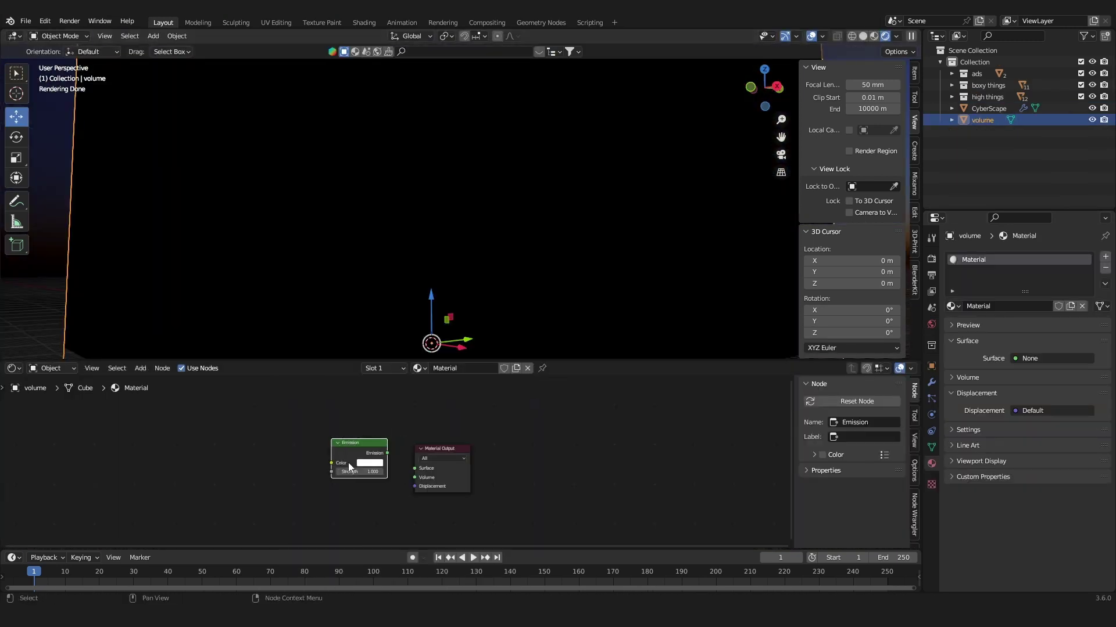
pyautogui.moveTo(413, 480); pyautogui.dragTo(414, 479)
# Set the strength of the volume material's Emission node to .0001
pyautogui.scroll(2, 398, 462)
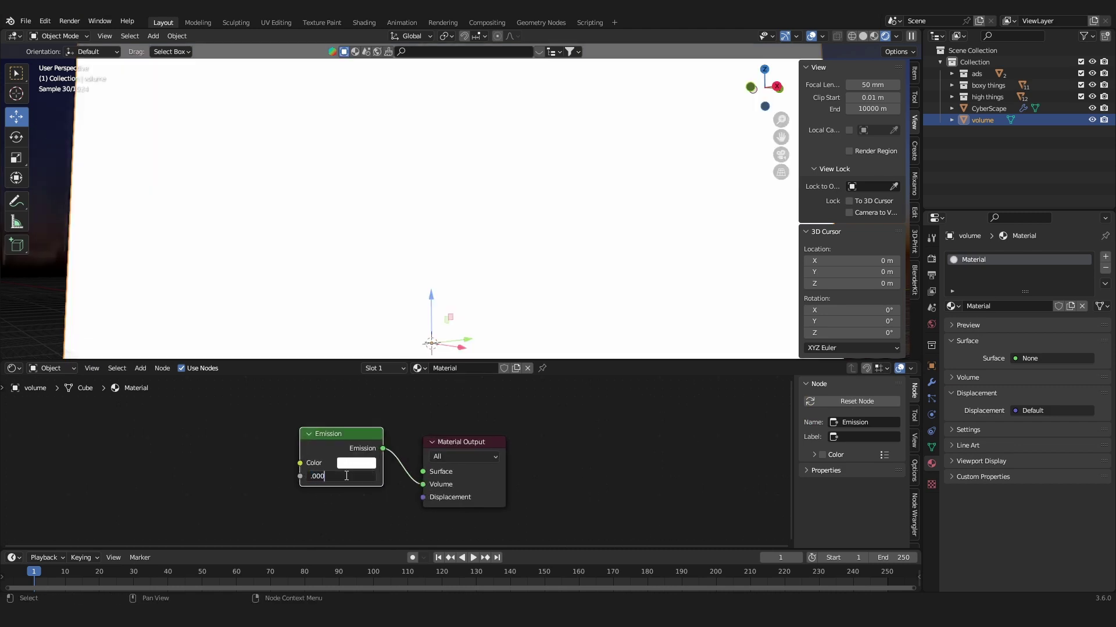
pyautogui.click(346, 476)
pyautogui.write('.0001')
pyautogui.press('Return')
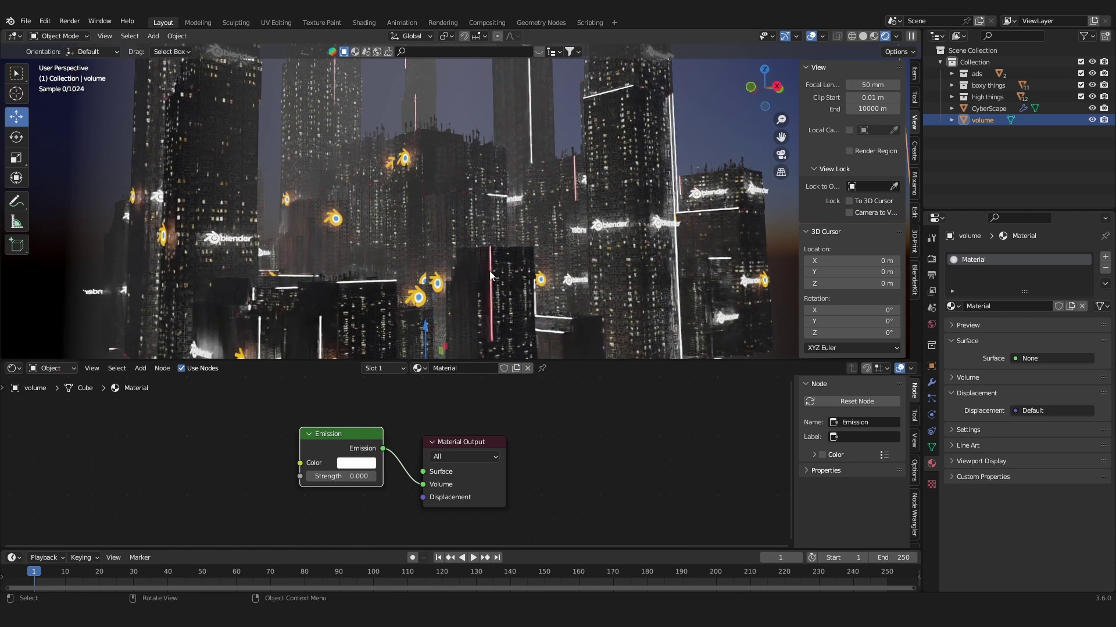
# Align the camera to a closer view of the city and set its focal length to 14 mm
pyautogui.scroll(2, 490, 271)
pyautogui.press('ctrl+alt+KP_0')
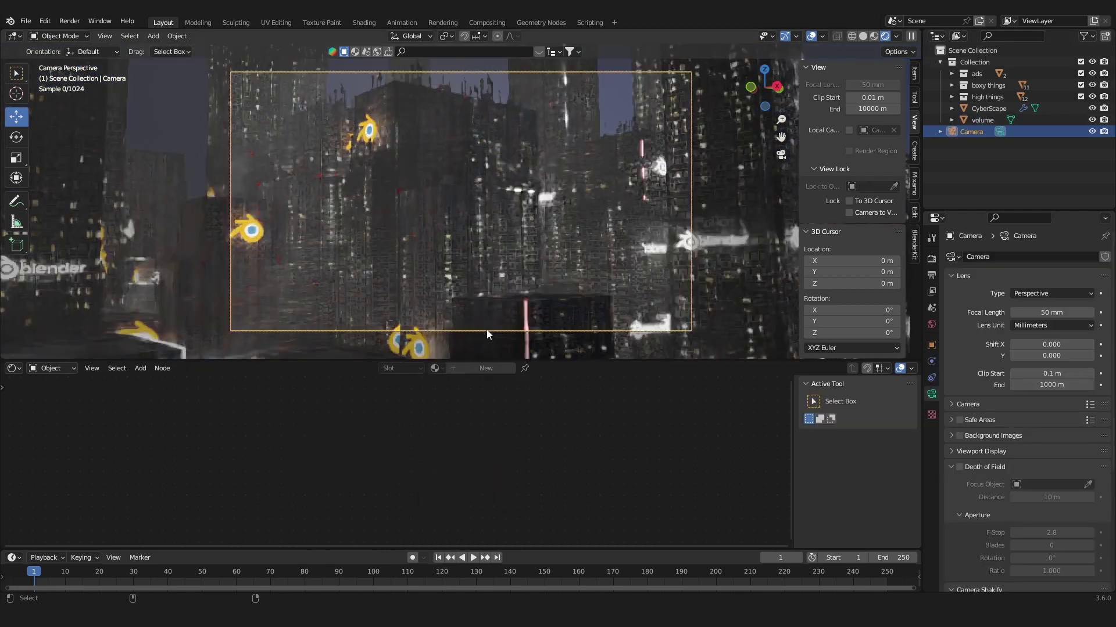
pyautogui.click(1017, 297)
pyautogui.click(1024, 305)
pyautogui.moveTo(1050, 312); pyautogui.dragTo(999, 312)
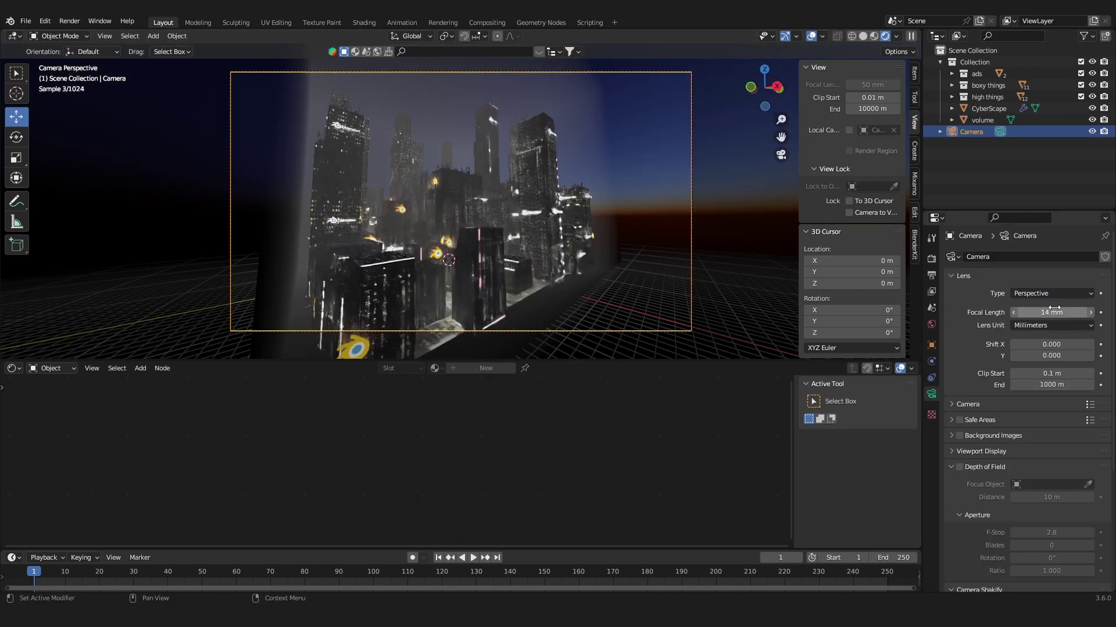
# Change the camera's lens type to Panoramic and adjust the camera's Z location
pyautogui.click(1046, 293)
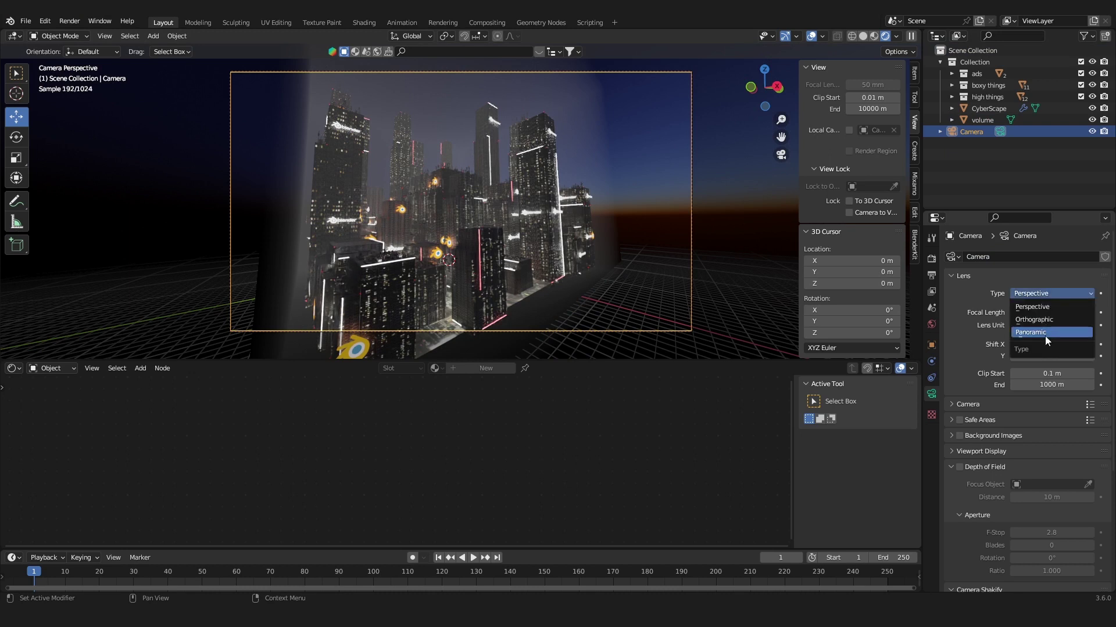
pyautogui.click(1052, 317)
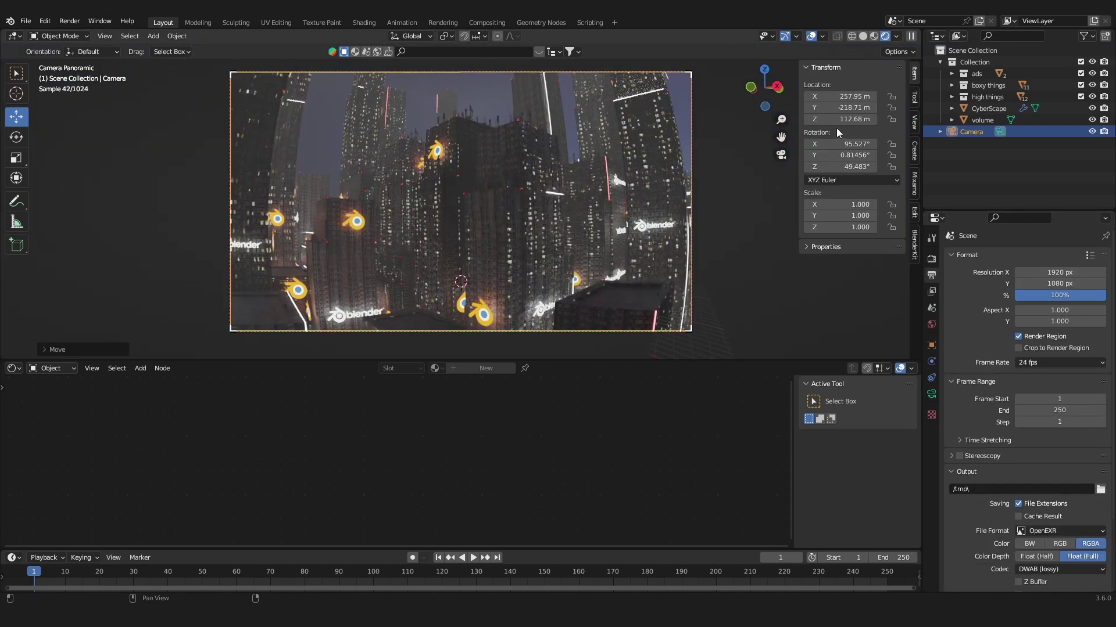
pyautogui.moveTo(844, 119)
pyautogui.mouseDown()
pyautogui.moveTo(813, 119)
pyautogui.moveTo(843, 120)
pyautogui.mouseUp()
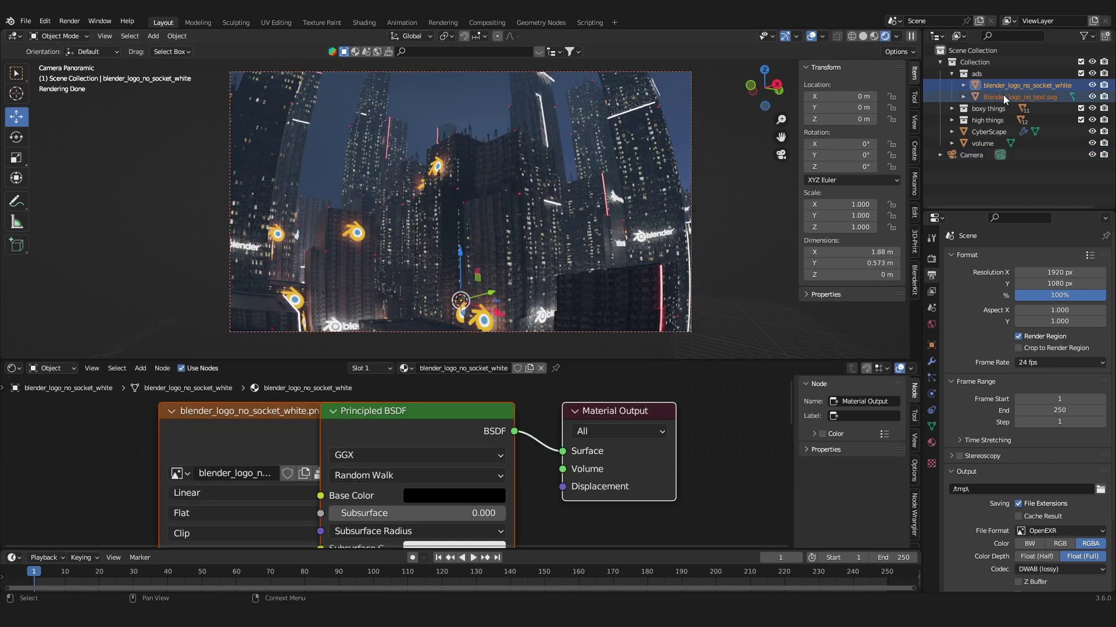
# Delete the two Blender logos from the ads collection and start an Images as Planes import into it
pyautogui.press('x')
pyautogui.click(984, 72)
pyautogui.hotkey('shift', 'a')
pyautogui.click(430, 349)
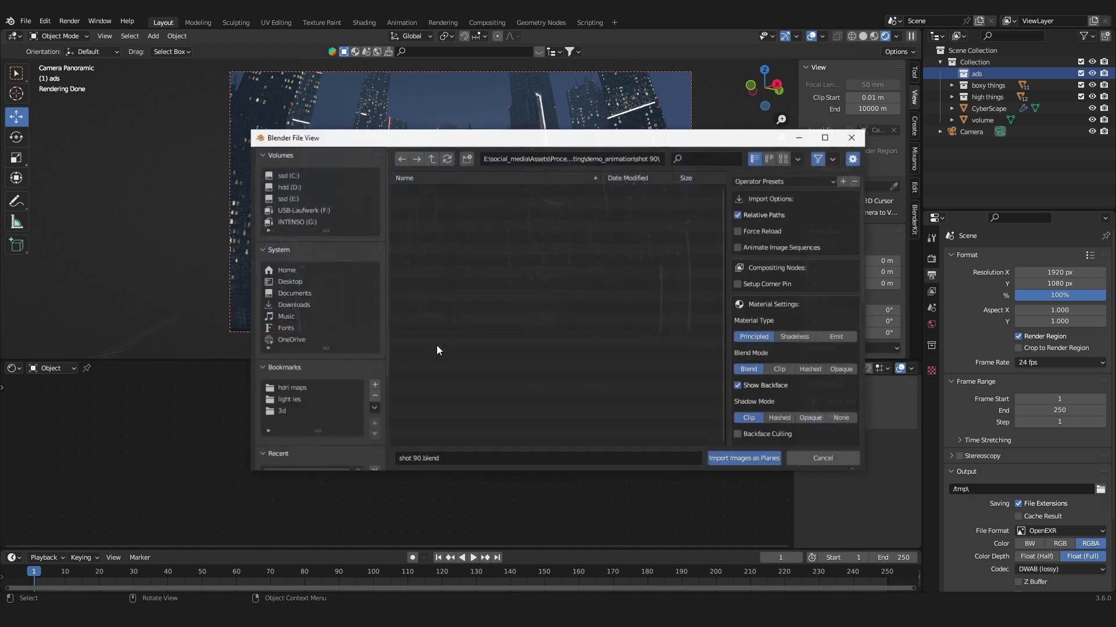
# Import all files of the Logos folder as planes with material type Emit and strength 4
pyautogui.scroll(-3, 302, 397)
pyautogui.click(296, 414)
pyautogui.press('a')
pyautogui.click(843, 337)
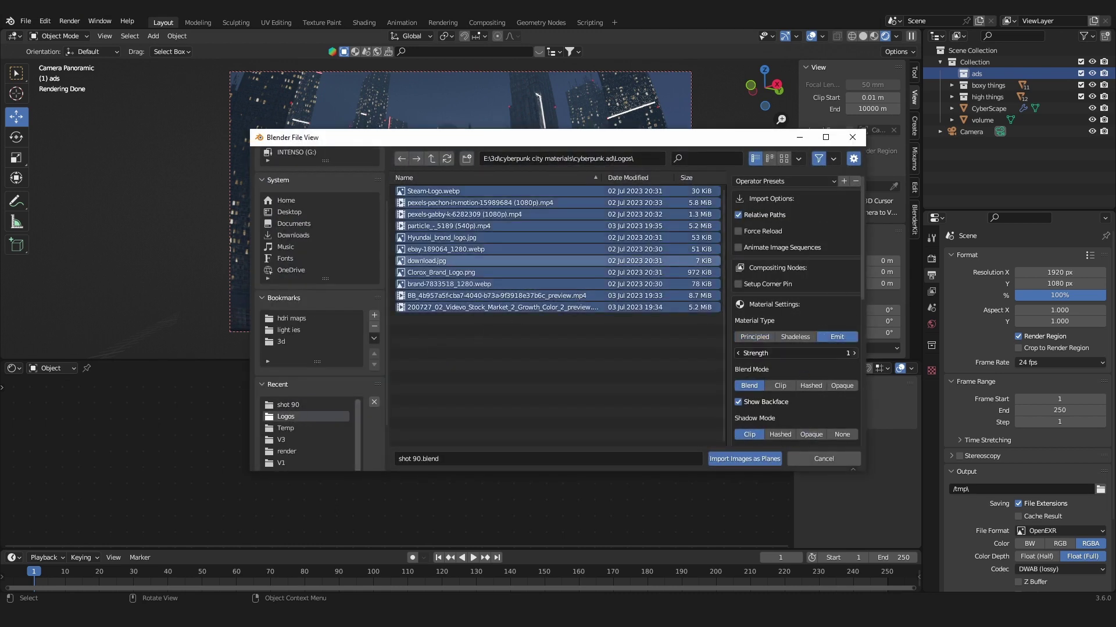
pyautogui.click(745, 458)
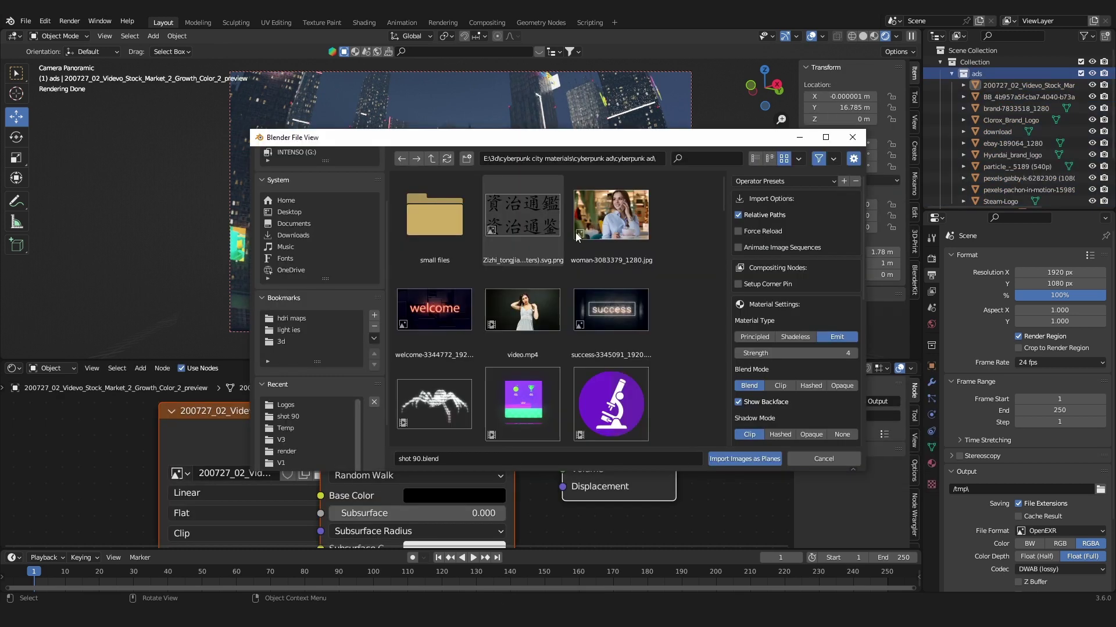
# Pick a varied set of images and videos throughout the cyberpunk ad folder and import them as emissive planes
pyautogui.scroll(-4, 611, 281)
pyautogui.click(609, 302)
pyautogui.keyDown('ctrl'); pyautogui.click(523, 318); pyautogui.keyUp('ctrl')
pyautogui.keyDown('ctrl'); pyautogui.click(452, 329); pyautogui.keyUp('ctrl')
pyautogui.scroll(-2, 494, 330)
pyautogui.keyDown('ctrl'); pyautogui.click(598, 308); pyautogui.keyUp('ctrl')
pyautogui.scroll(-5, 527, 340)
pyautogui.keyDown('ctrl'); pyautogui.click(534, 369); pyautogui.keyUp('ctrl')
pyautogui.scroll(-3, 538, 348)
pyautogui.keyDown('ctrl'); pyautogui.click(549, 301); pyautogui.keyUp('ctrl')
pyautogui.scroll(-4, 549, 319)
pyautogui.scroll(-4, 572, 328)
pyautogui.keyDown('ctrl'); pyautogui.click(592, 308); pyautogui.keyUp('ctrl')
pyautogui.keyDown('ctrl'); pyautogui.click(447, 343); pyautogui.keyUp('ctrl')
pyautogui.scroll(-11, 523, 355)
pyautogui.keyDown('ctrl'); pyautogui.click(543, 364); pyautogui.keyUp('ctrl')
pyautogui.scroll(-15, 528, 350)
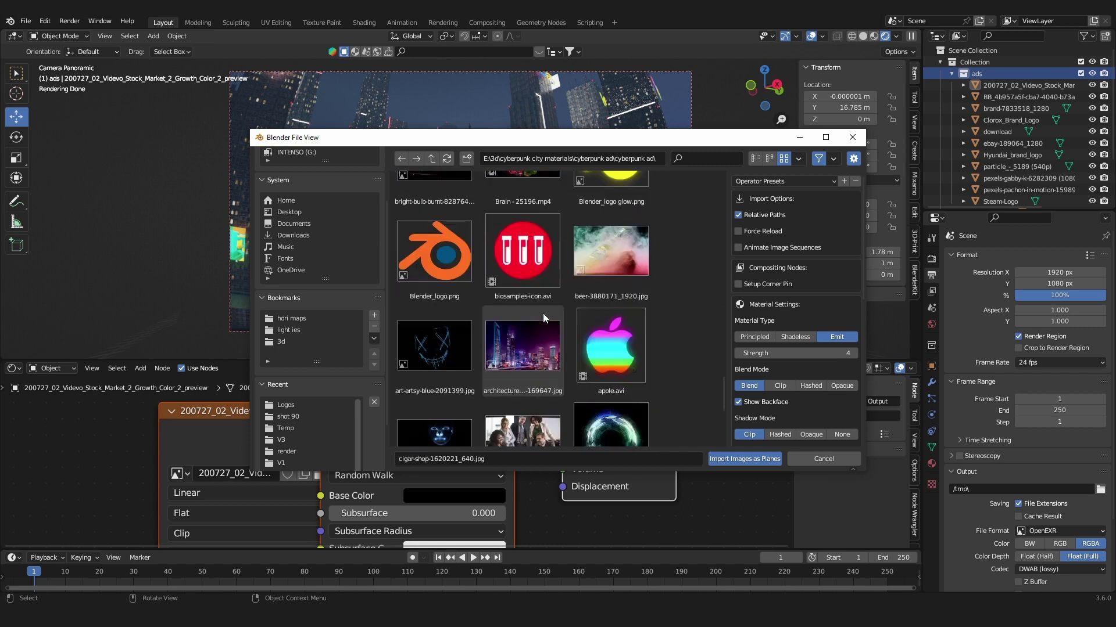
pyautogui.scroll(-5, 581, 349)
pyautogui.click(434, 393)
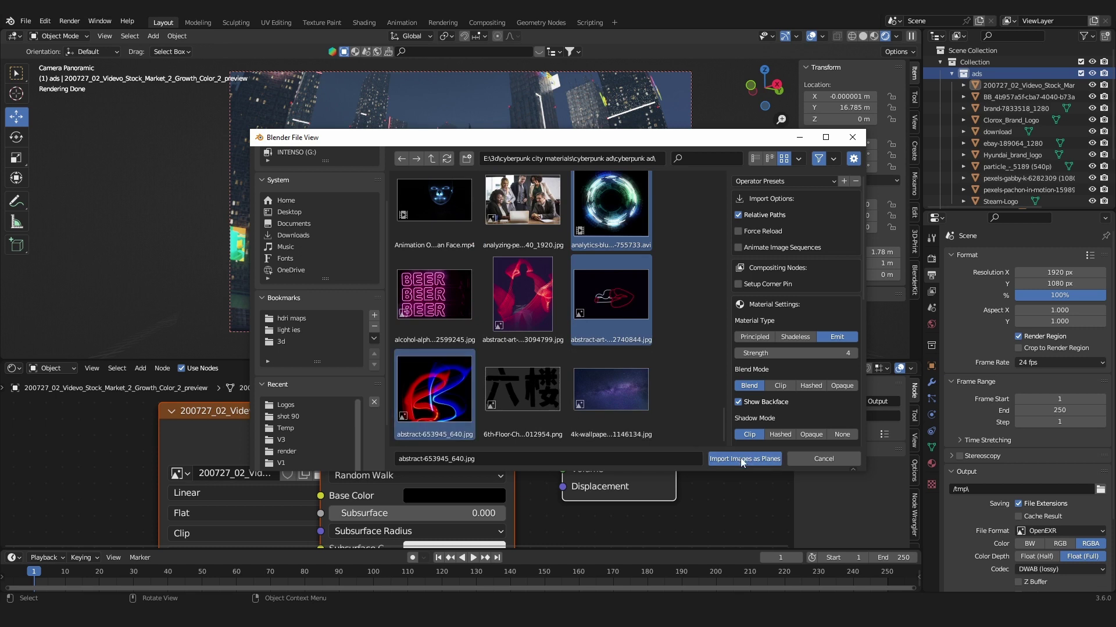
pyautogui.click(744, 459)
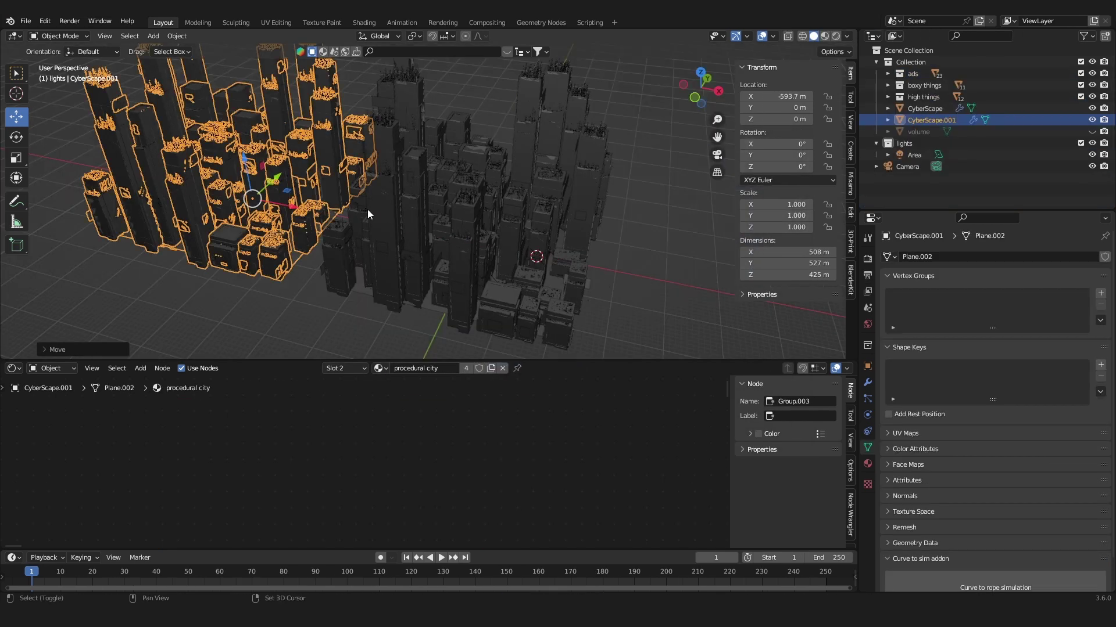
# Move the duplicated city block CyberScape.001 and rotate it about -34.6° around the Z axis
pyautogui.keyDown('shift'); pyautogui.moveTo(367, 209); pyautogui.dragTo(451, 255, button='middle'); pyautogui.keyUp('shift')
pyautogui.moveTo(370, 235); pyautogui.dragTo(383, 165)
pyautogui.press('r')
pyautogui.press('z')
pyautogui.click(469, 150)
# Switch the transform orientation to Local and scale the city block's mesh along X in Edit Mode
pyautogui.click(379, 36)
pyautogui.click(351, 85)
pyautogui.moveTo(469, 150); pyautogui.dragTo(453, 233, button='middle')
pyautogui.press('Tab')
pyautogui.press('s')
pyautogui.press('x')
pyautogui.press('x')
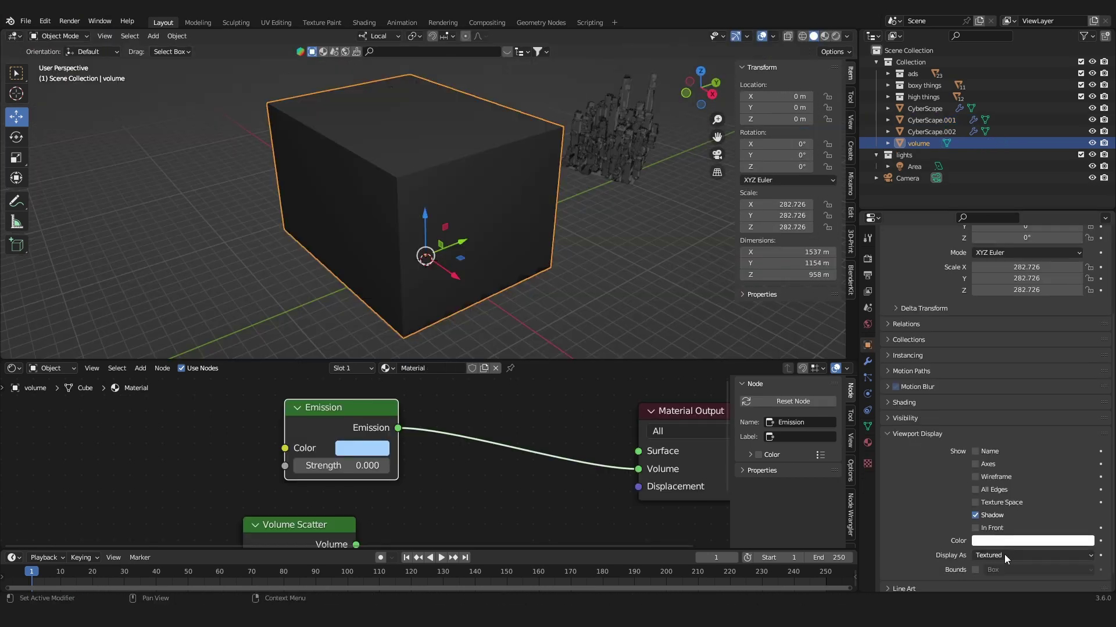
# Set the volume cube's viewport display to Wire and hide the cube
pyautogui.click(1002, 555)
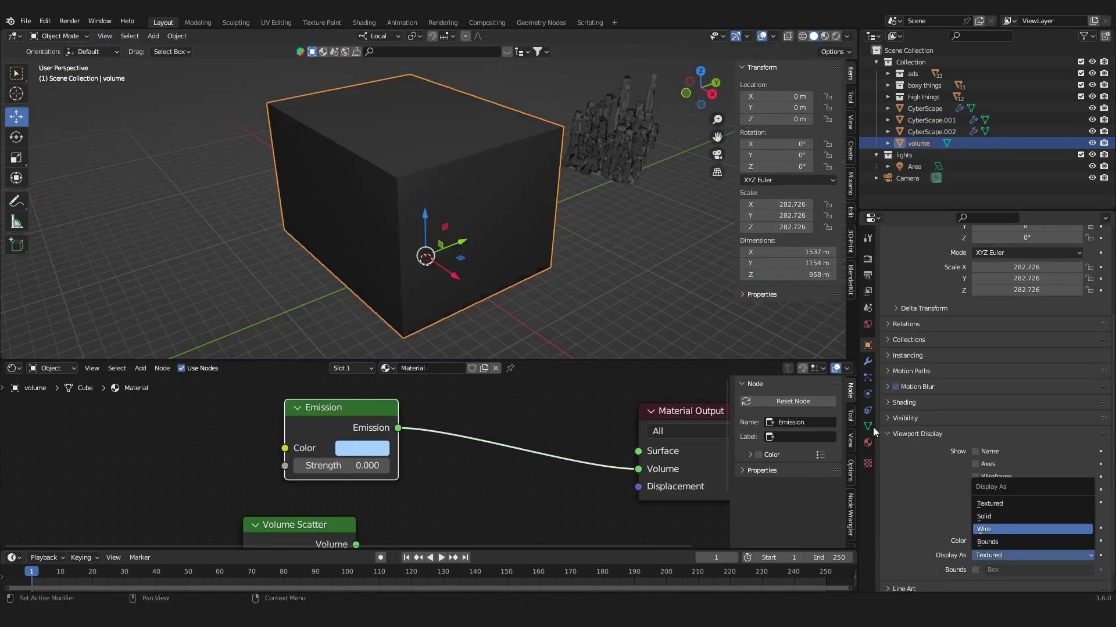
pyautogui.scroll(2, 465, 247)
pyautogui.scroll(-1, 574, 194)
pyautogui.moveTo(574, 194); pyautogui.dragTo(506, 206, button='middle')
pyautogui.press('h')
# Enable the easy viewport option of the CyberScape Pro modifier on the CyberScape.001 city block
pyautogui.scroll(3, 378, 177)
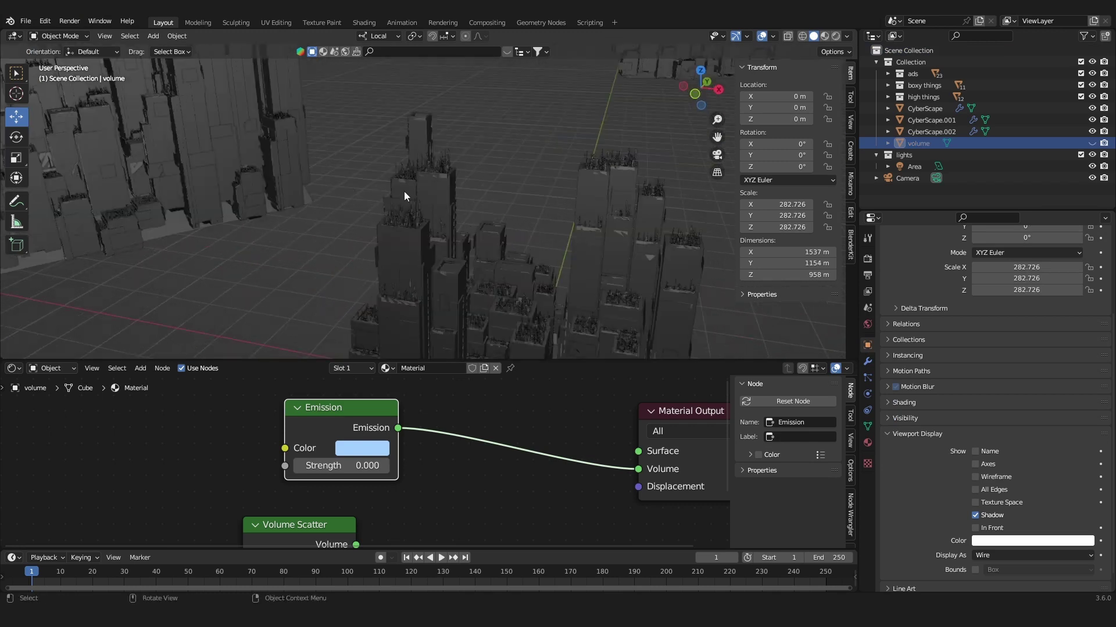
pyautogui.moveTo(378, 178); pyautogui.dragTo(529, 245, button='middle')
pyautogui.click(425, 203)
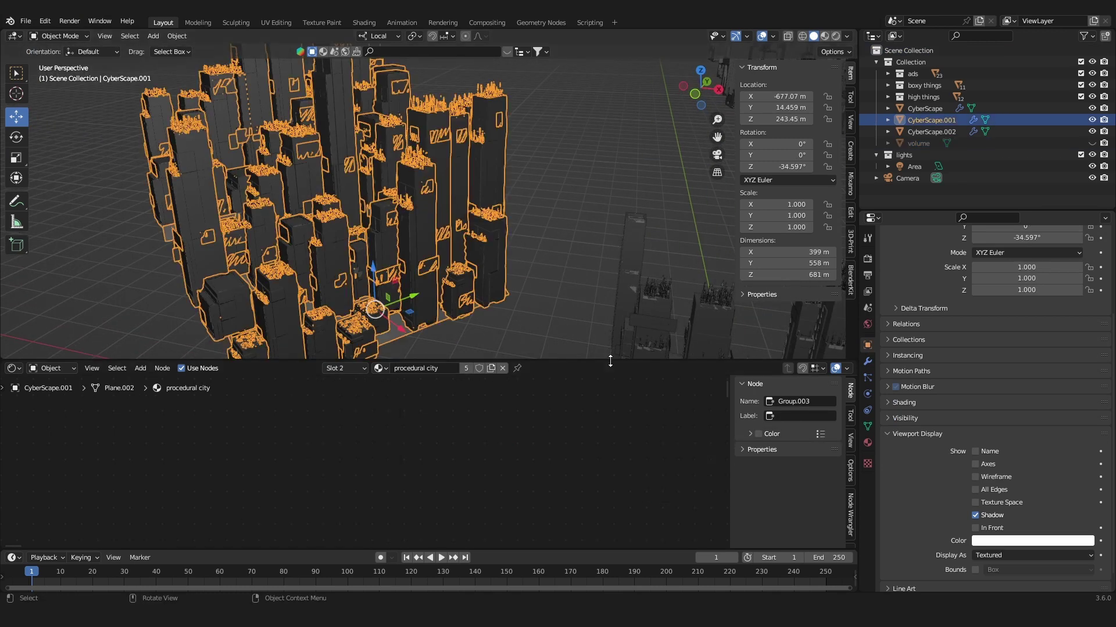
pyautogui.moveTo(610, 361); pyautogui.dragTo(610, 419)
pyautogui.click(868, 361)
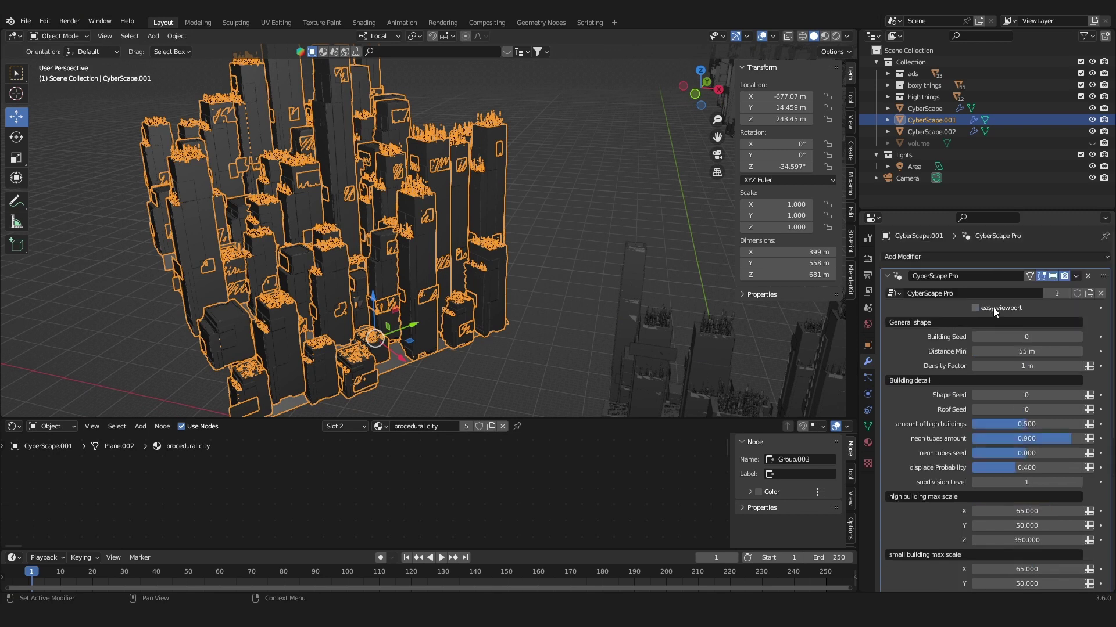
pyautogui.click(975, 308)
pyautogui.moveTo(454, 219); pyautogui.dragTo(391, 267, button='middle')
pyautogui.hotkey('alt', 'a')
# Reposition the mesh of the CyberScape.001 city block in Edit Mode
pyautogui.scroll(5, 451, 241)
pyautogui.scroll(-7, 490, 197)
pyautogui.scroll(-3, 391, 265)
pyautogui.click(407, 233)
pyautogui.press('Tab')
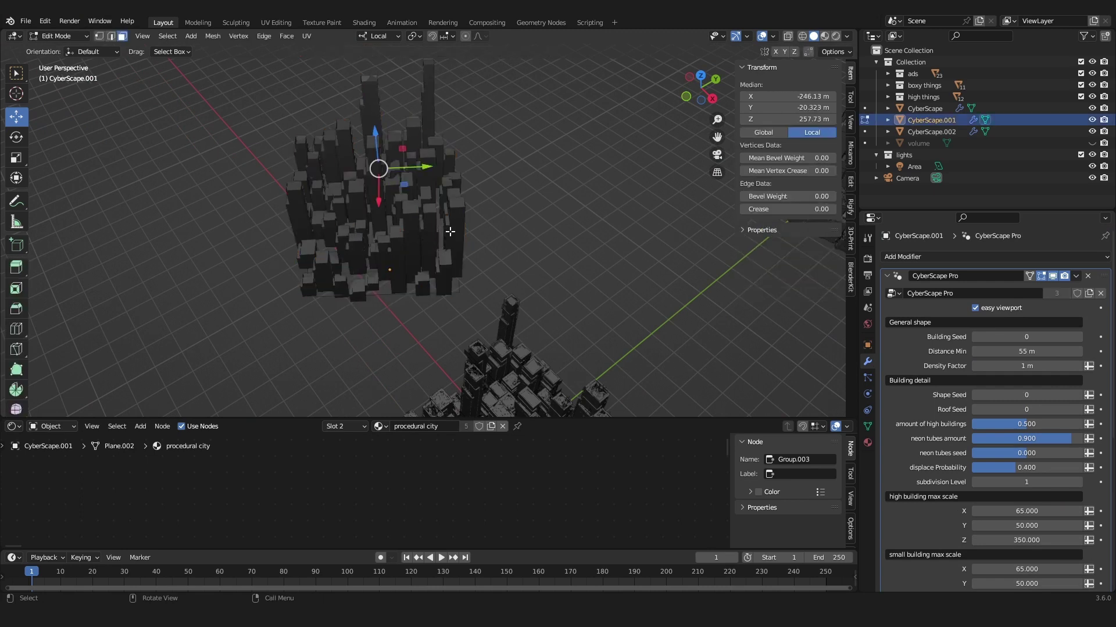
pyautogui.press('g')
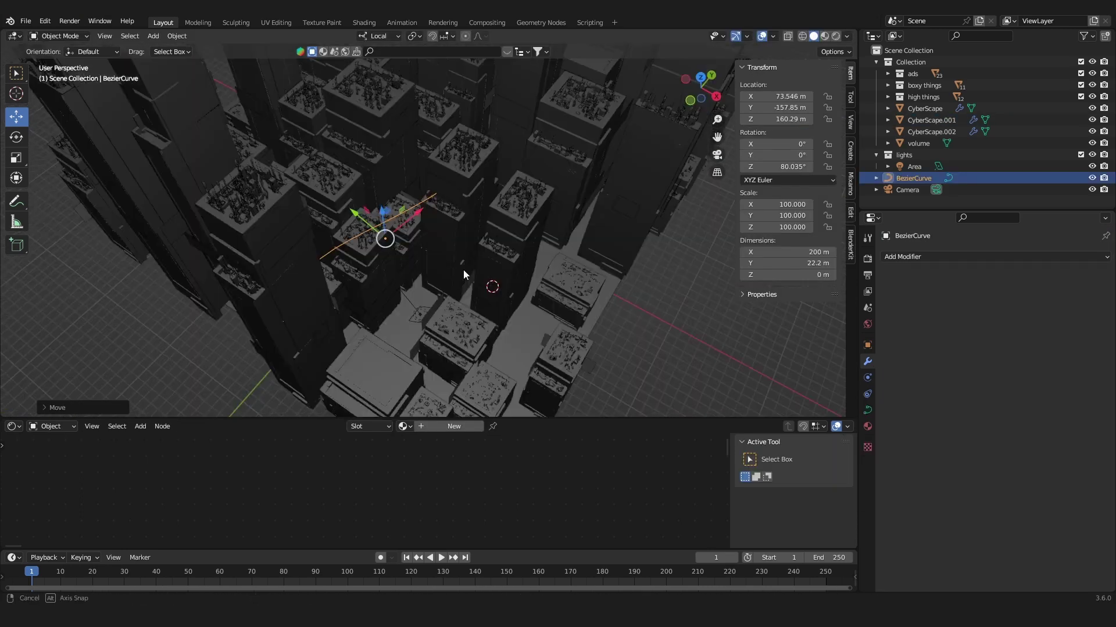
# Delete the Bezier curve's default vertices and draw freehand cable strokes between the buildings in the camera view
pyautogui.press('Tab')
pyautogui.press('x')
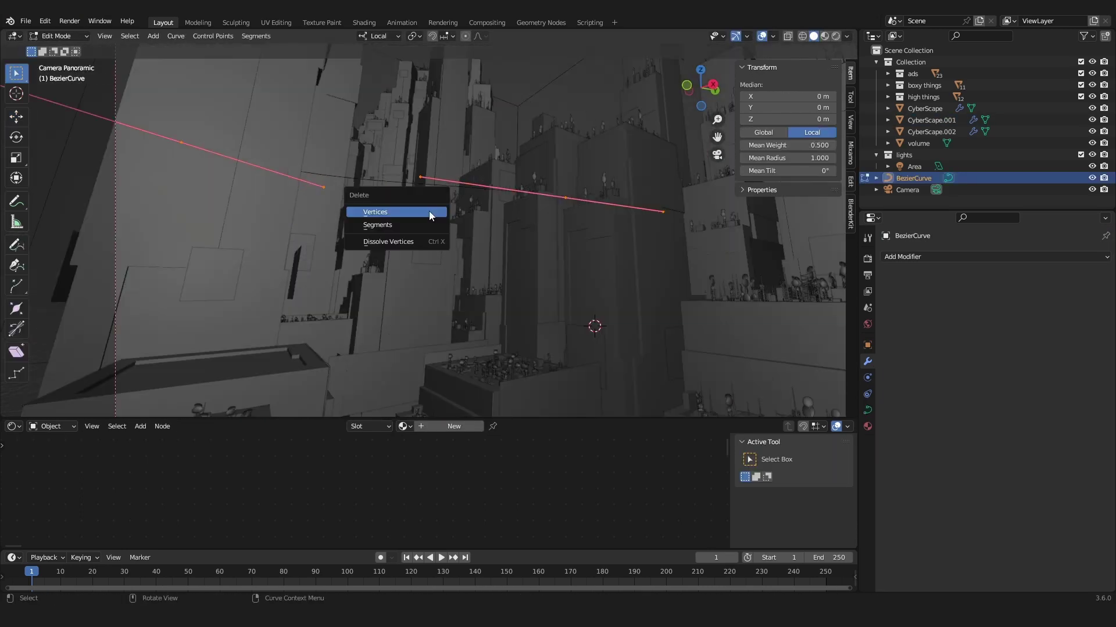
pyautogui.click(429, 213)
pyautogui.click(16, 244)
pyautogui.scroll(-2, 378, 192)
pyautogui.moveTo(327, 137); pyautogui.dragTo(555, 178)
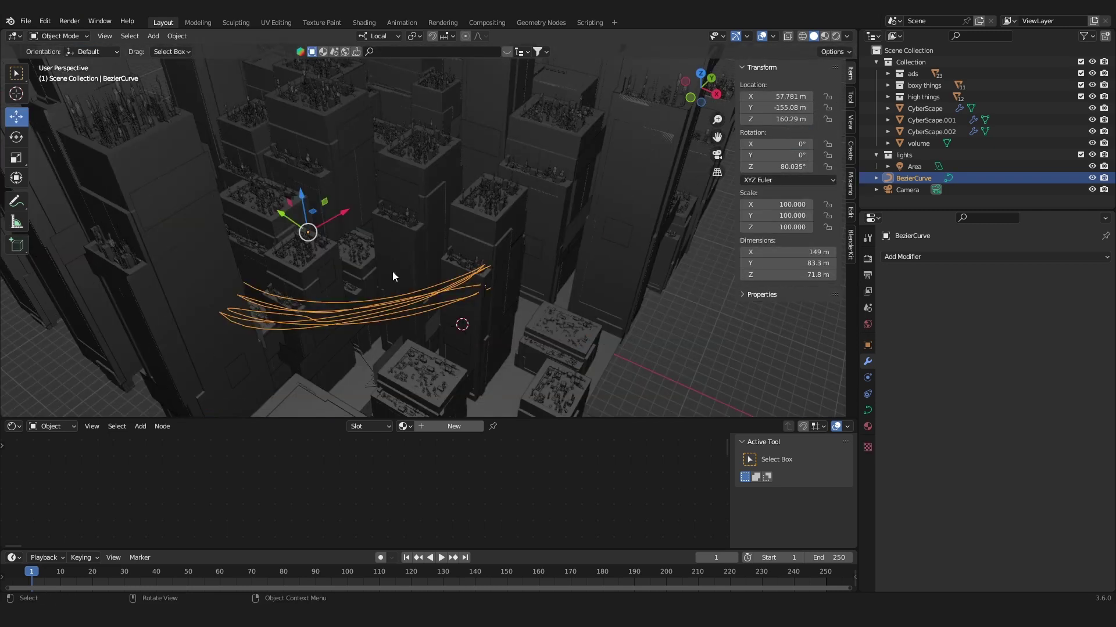
# Set the cable curve's origin to its geometry and move the cables along their local Z axis
pyautogui.click(178, 36)
pyautogui.click(329, 72)
pyautogui.press('g')
pyautogui.press('z')
pyautogui.press('z')
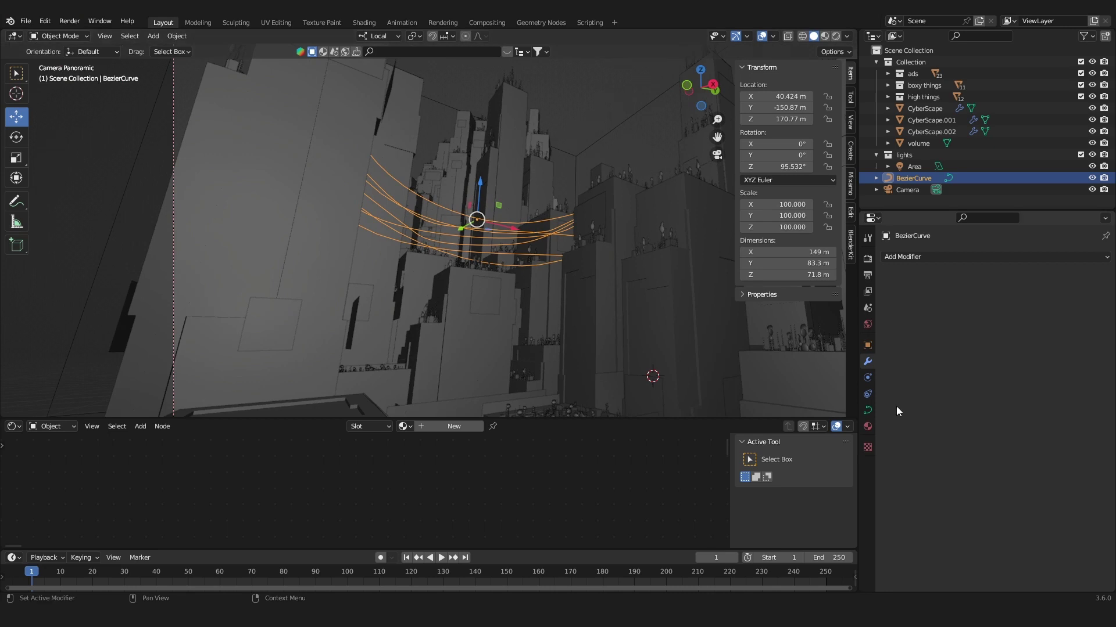
# Thicken the cable curve with a bevel depth and give it a black Principled BSDF material
pyautogui.click(867, 410)
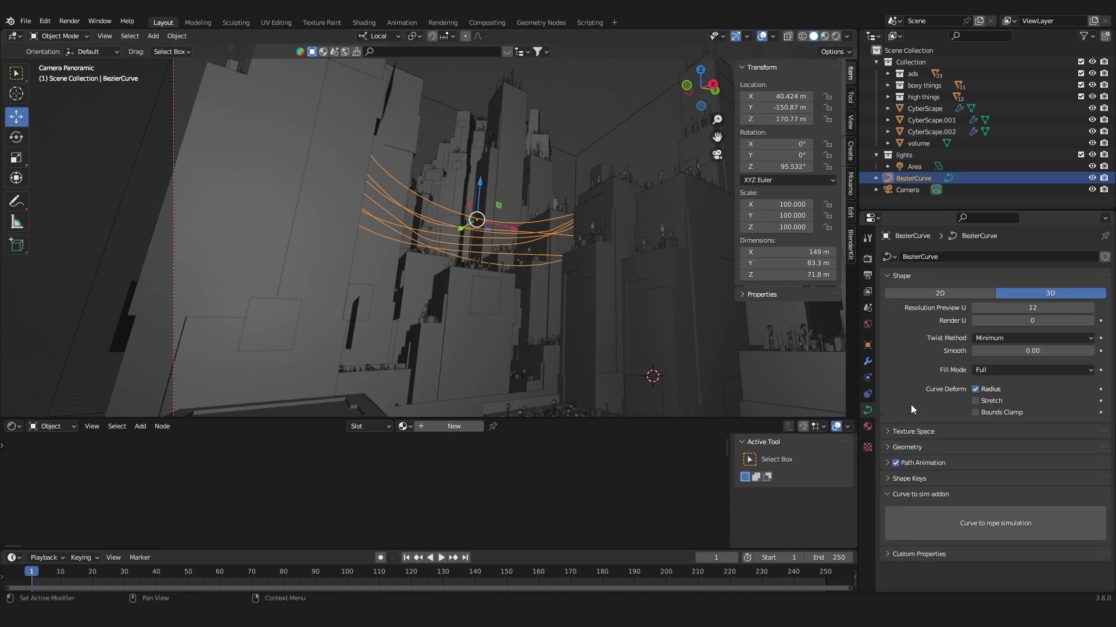
pyautogui.click(903, 448)
pyautogui.moveTo(1032, 565)
pyautogui.mouseDown()
pyautogui.moveTo(1058, 565)
pyautogui.moveTo(1017, 570)
pyautogui.mouseUp()
pyautogui.click(835, 36)
pyautogui.click(747, 36)
pyautogui.press('Return')
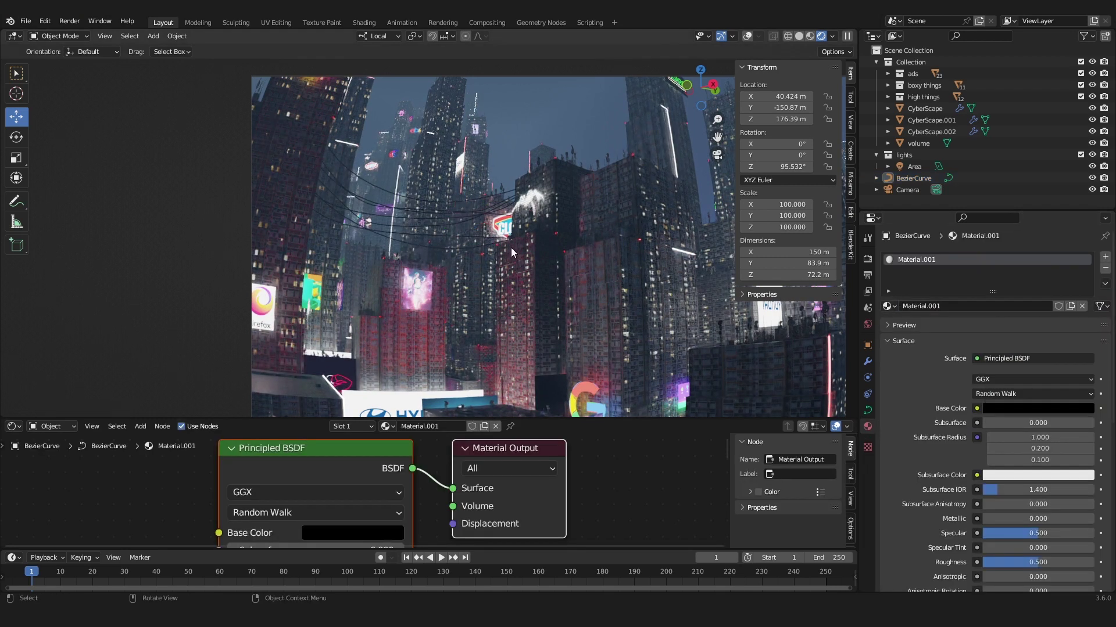
pyautogui.hotkey('ctrl', 's')
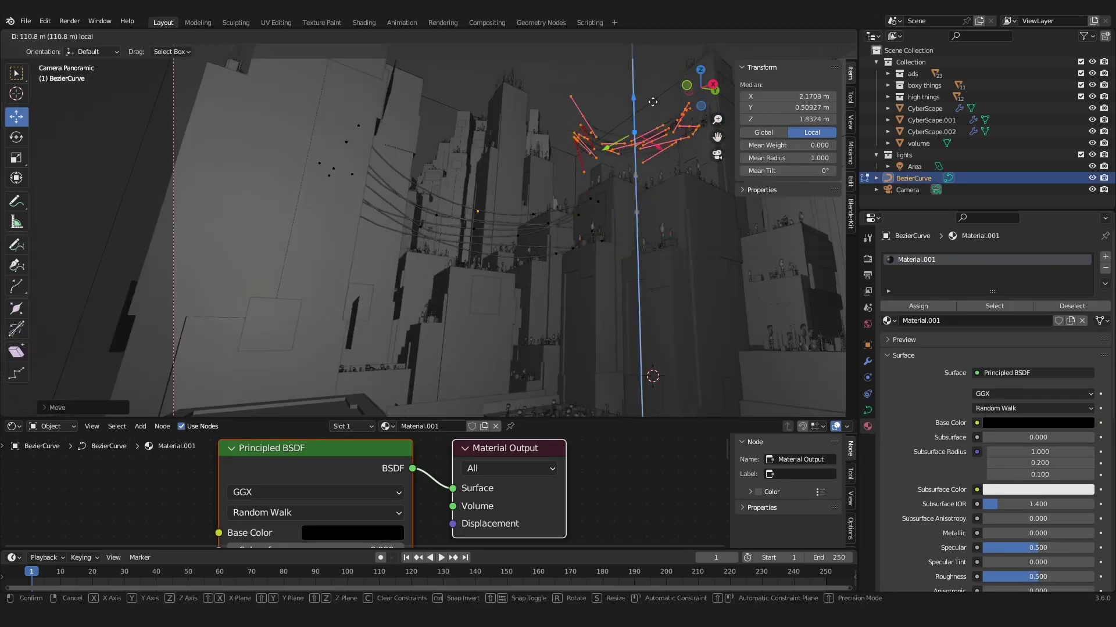
# Move the end points of the duplicated cables group by group to string them between the upper towers
pyautogui.moveTo(448, 109); pyautogui.dragTo(532, 209)
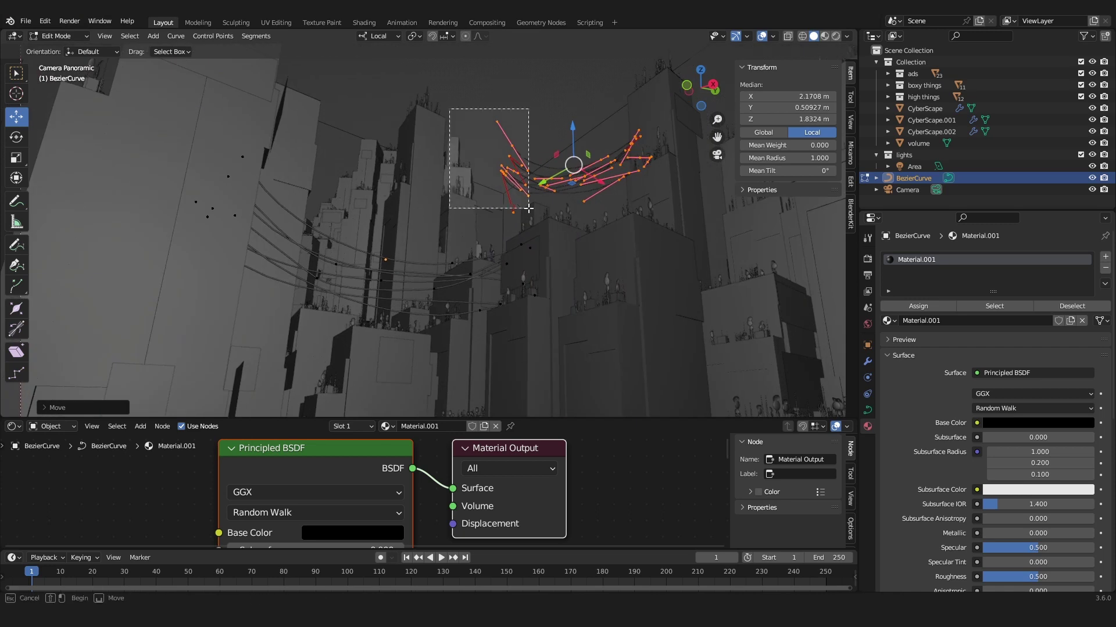
pyautogui.press('g')
pyautogui.click(484, 194)
pyautogui.moveTo(528, 140); pyautogui.dragTo(590, 205)
pyautogui.press('g')
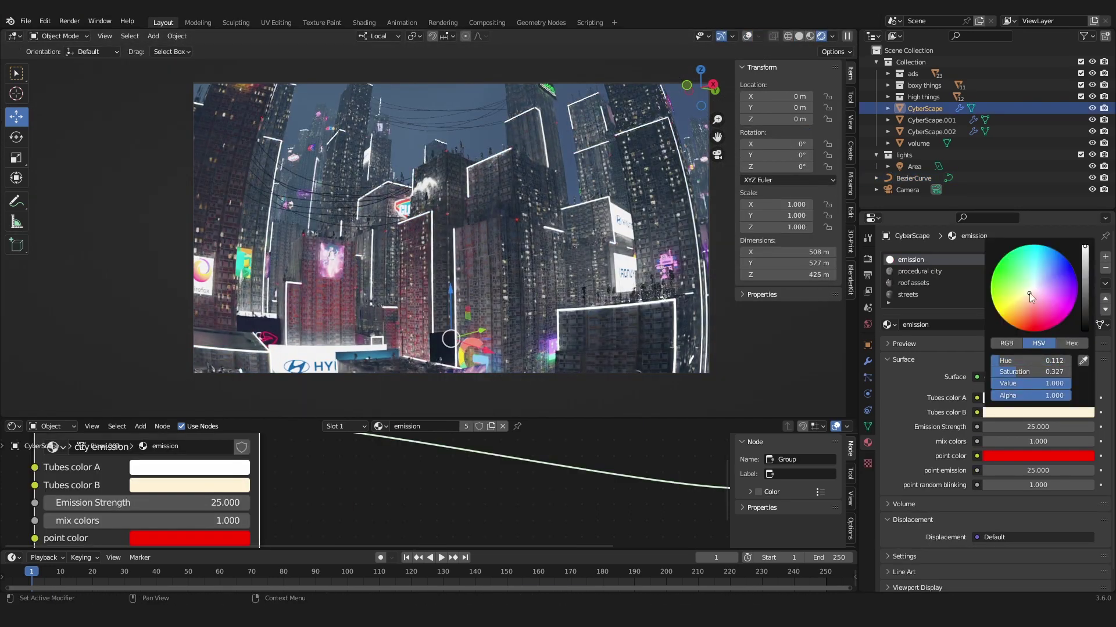
# Change Tubes color B in the CyberScape emission material to a more saturated hue
pyautogui.moveTo(1030, 294); pyautogui.dragTo(1032, 337)
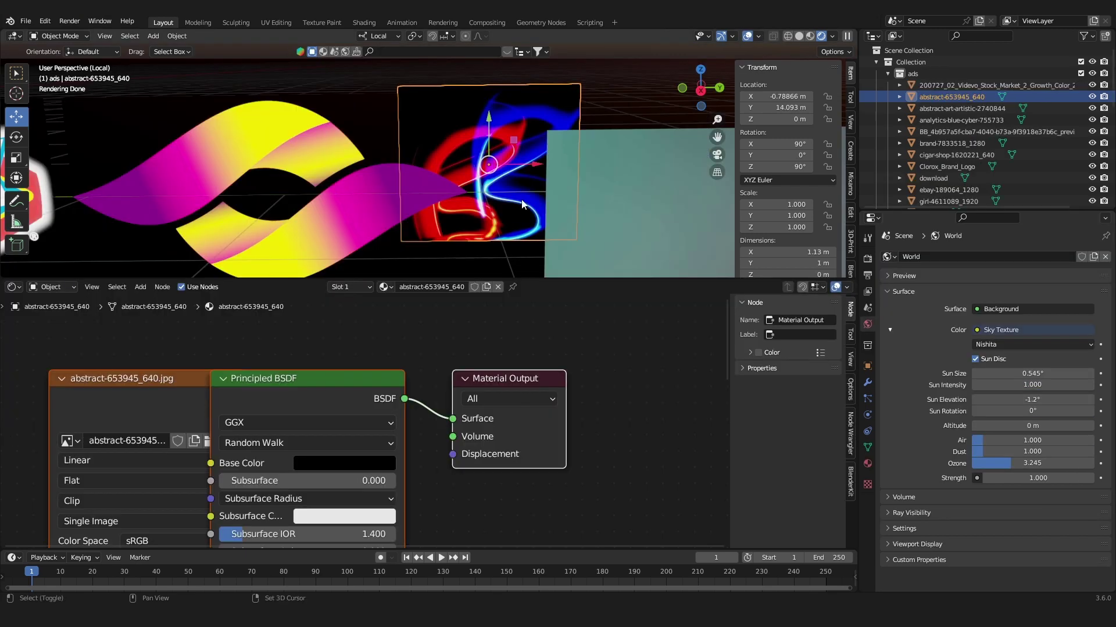
# Move the abstract-653945_640 image texture node away from the shader and link its Color output to the Principled BSDF Alpha
pyautogui.moveTo(523, 215); pyautogui.dragTo(525, 189, button='middle')
pyautogui.scroll(-4, 298, 468)
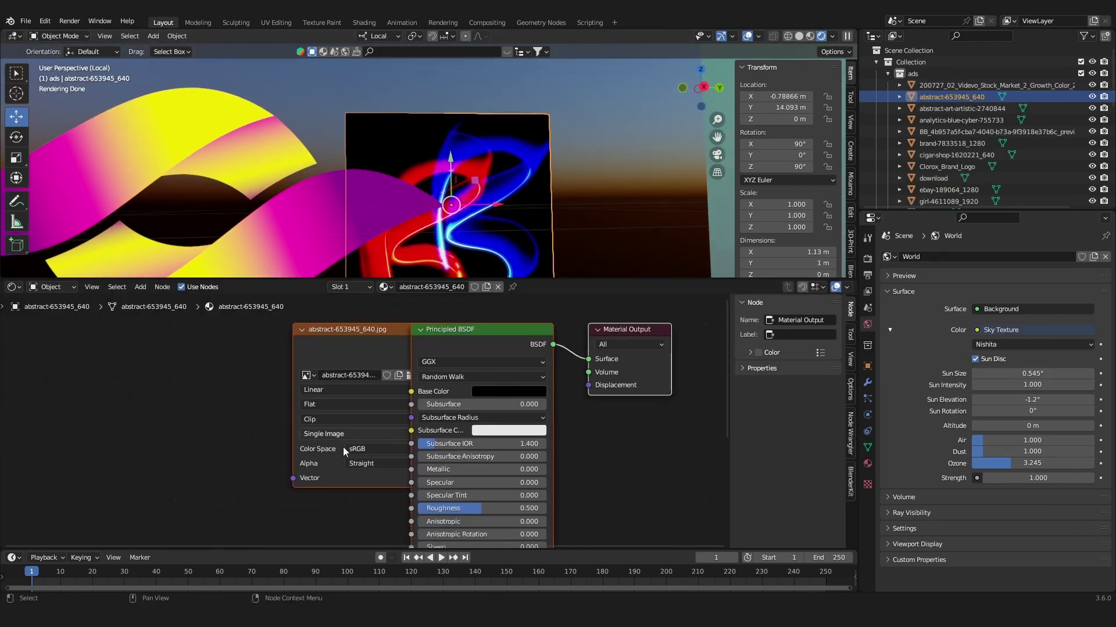
pyautogui.click(359, 365)
pyautogui.moveTo(359, 365); pyautogui.dragTo(172, 493)
pyautogui.moveTo(235, 499); pyautogui.dragTo(376, 371, button='middle')
pyautogui.scroll(3, 386, 386)
pyautogui.moveTo(517, 480); pyautogui.dragTo(584, 481)
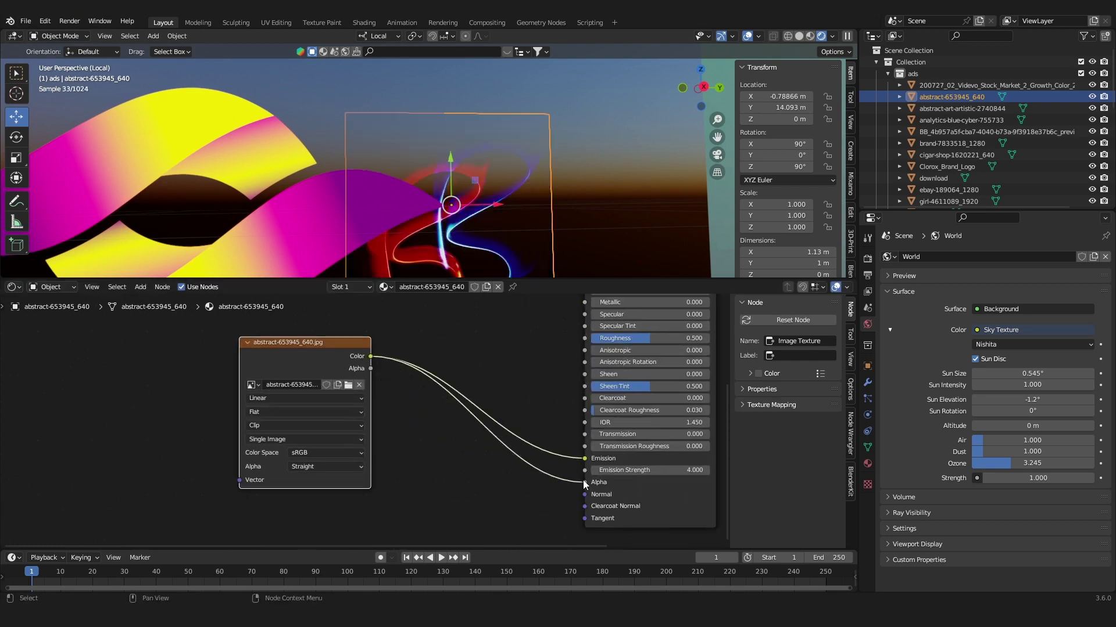
pyautogui.scroll(-2, 437, 158)
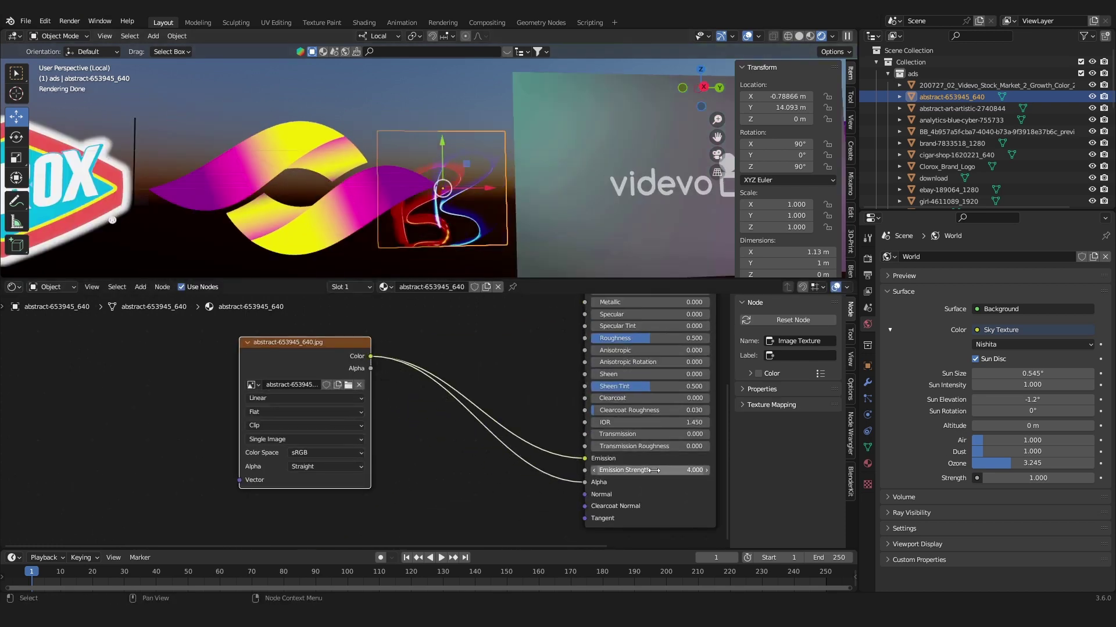
# Select another ad plane and spread its material nodes apart
pyautogui.scroll(-5, 370, 426)
pyautogui.scroll(-4, 325, 189)
pyautogui.keyDown('shift'); pyautogui.moveTo(290, 188); pyautogui.dragTo(629, 183, button='middle'); pyautogui.keyUp('shift')
pyautogui.click(514, 186)
pyautogui.moveTo(520, 204); pyautogui.dragTo(372, 191, button='middle')
pyautogui.press('g')
pyautogui.moveTo(476, 342); pyautogui.dragTo(208, 479)
# Set the proportional editing falloff to Random and move the Pexels Videos 1795797 plane to offset the surrounding ads unevenly
pyautogui.scroll(-8, 526, 194)
pyautogui.moveTo(526, 194); pyautogui.dragTo(482, 250, button='middle')
pyautogui.click(439, 134)
pyautogui.click(478, 37)
pyautogui.click(465, 139)
pyautogui.moveTo(430, 102); pyautogui.dragTo(453, 138)
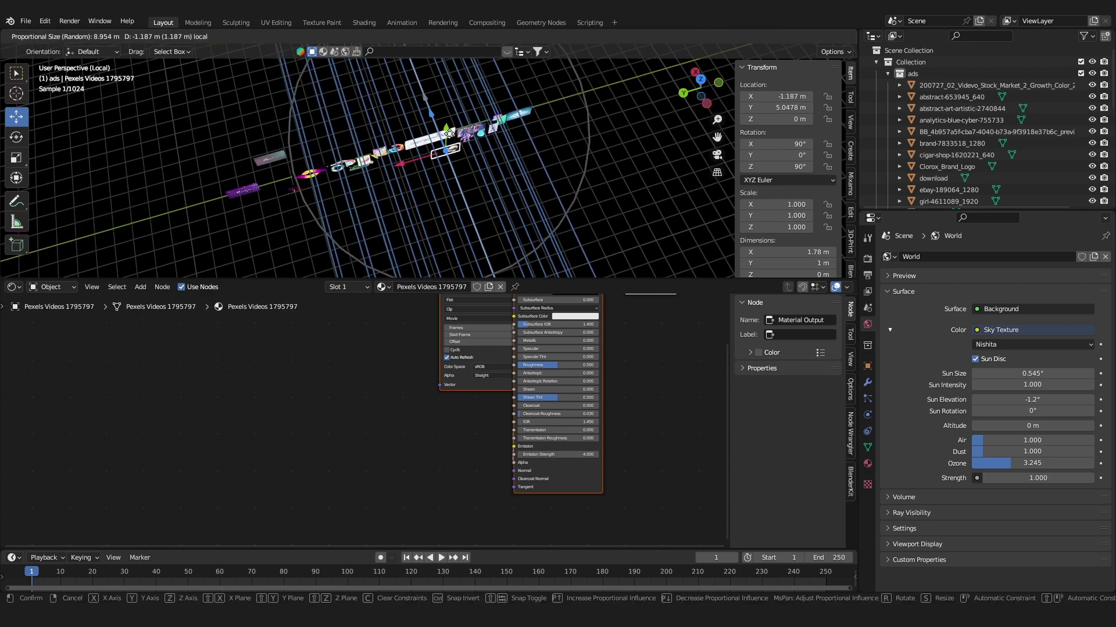
# Shift the ad planes further apart and link the selected ad's texture Color to the shader's Alpha
pyautogui.moveTo(453, 138); pyautogui.dragTo(407, 174, button='middle')
pyautogui.click(366, 209)
pyautogui.moveTo(378, 155); pyautogui.dragTo(375, 165)
pyautogui.click(418, 133)
pyautogui.moveTo(465, 313); pyautogui.dragTo(372, 330)
pyautogui.moveTo(433, 343); pyautogui.dragTo(553, 474)
# Select all objects of the ads collection and isolate them in local view
pyautogui.press('KP_Divide')
pyautogui.moveTo(465, 192); pyautogui.dragTo(522, 192, button='middle')
pyautogui.rightClick(923, 73)
pyautogui.click(871, 136)
pyautogui.press('KP_Divide')
# Add a node between the Pexels Videos 1795797 texture and its Principled BSDF shader
pyautogui.click(411, 163)
pyautogui.moveTo(500, 373); pyautogui.dragTo(333, 486)
pyautogui.hotkey('shift', 'a')
pyautogui.write('c')
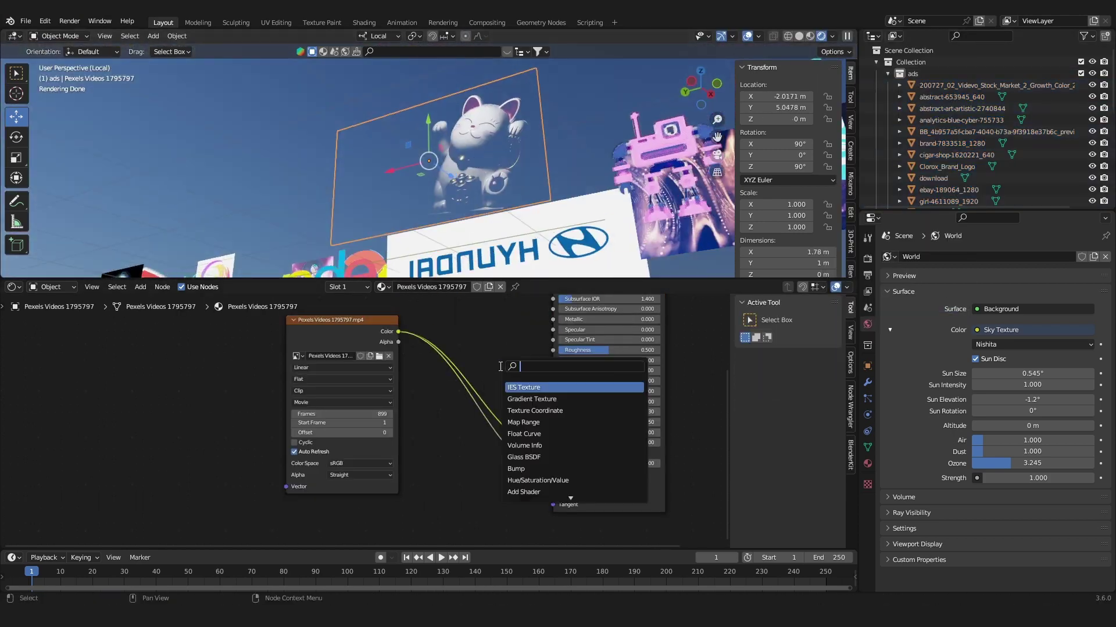
pyautogui.press('Return')
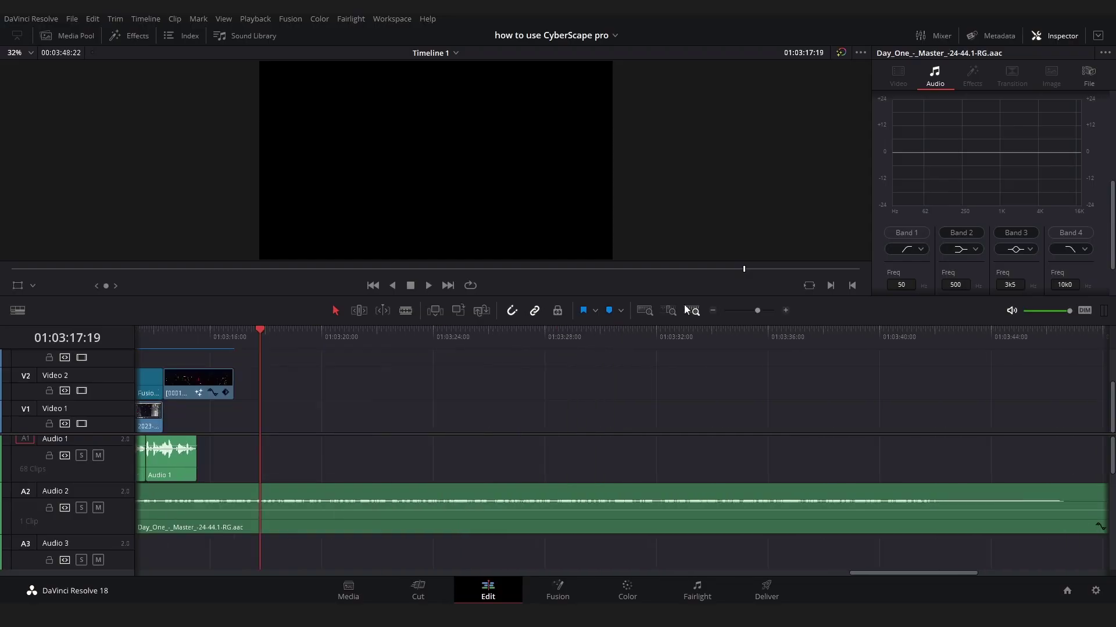
# Switch to DaVinci Resolve, zoom out the timeline and place the playhead past the music clip at 01:04:10:04
pyautogui.click(692, 310)
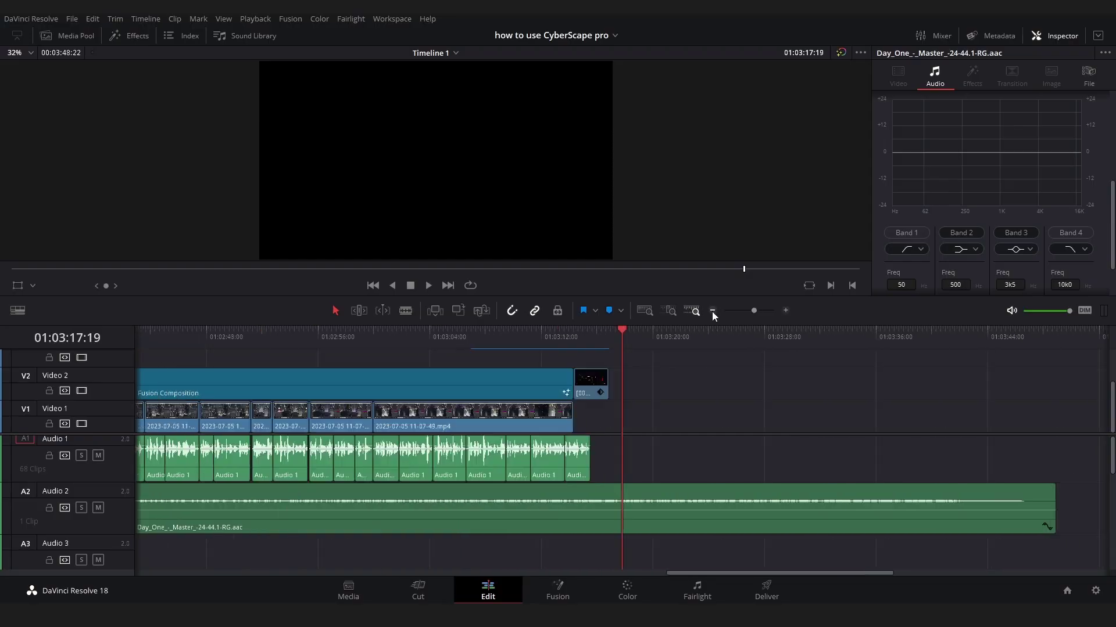
pyautogui.click(712, 311)
pyautogui.keyDown('ctrl'); pyautogui.scroll(-3, 804, 401); pyautogui.keyUp('ctrl')
pyautogui.click(642, 344)
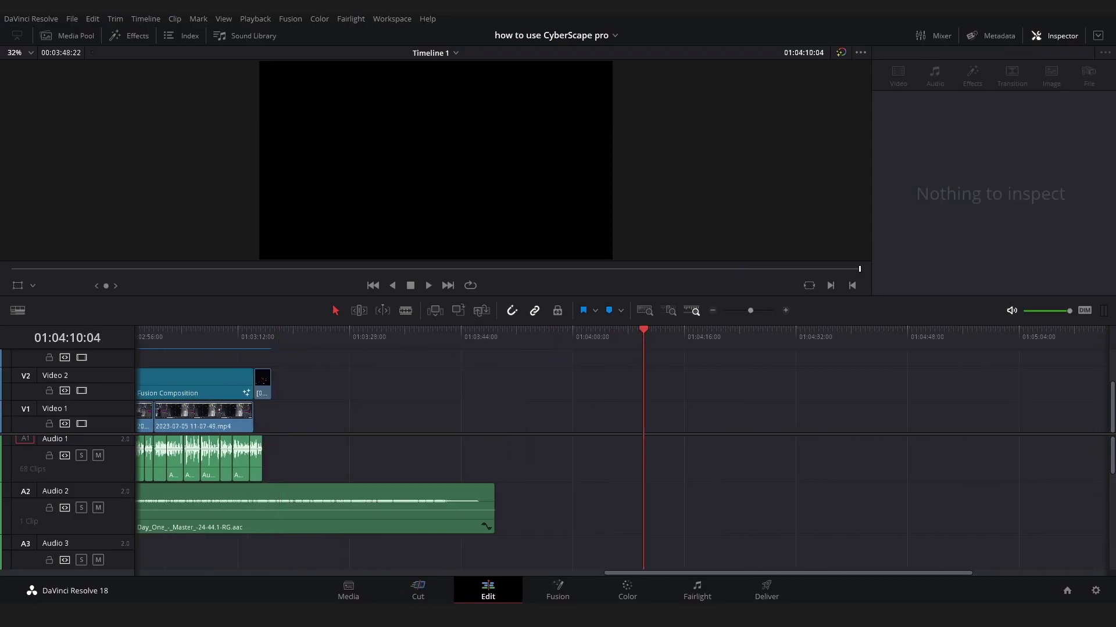
pyautogui.click(261, 567)
pyautogui.click(186, 77)
pyautogui.doubleClick(186, 83)
pyautogui.moveTo(182, 94); pyautogui.dragTo(353, 557)
pyautogui.moveTo(328, 604); pyautogui.dragTo(568, 423)
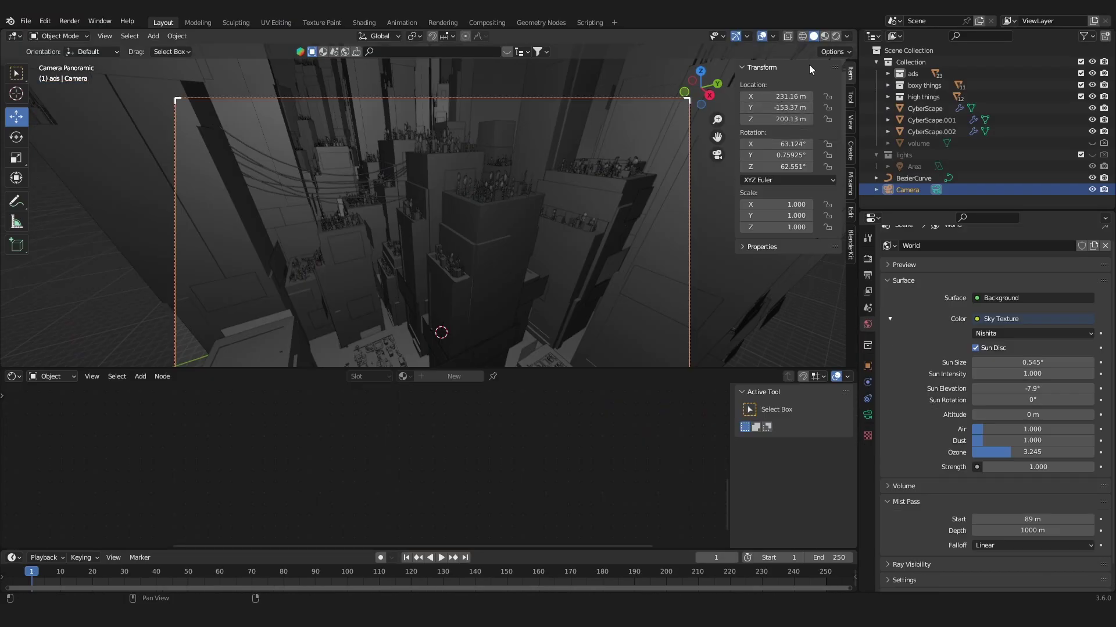
# Move the camera to X 263.36 m and keyframe its location at frame 1
pyautogui.press('z')
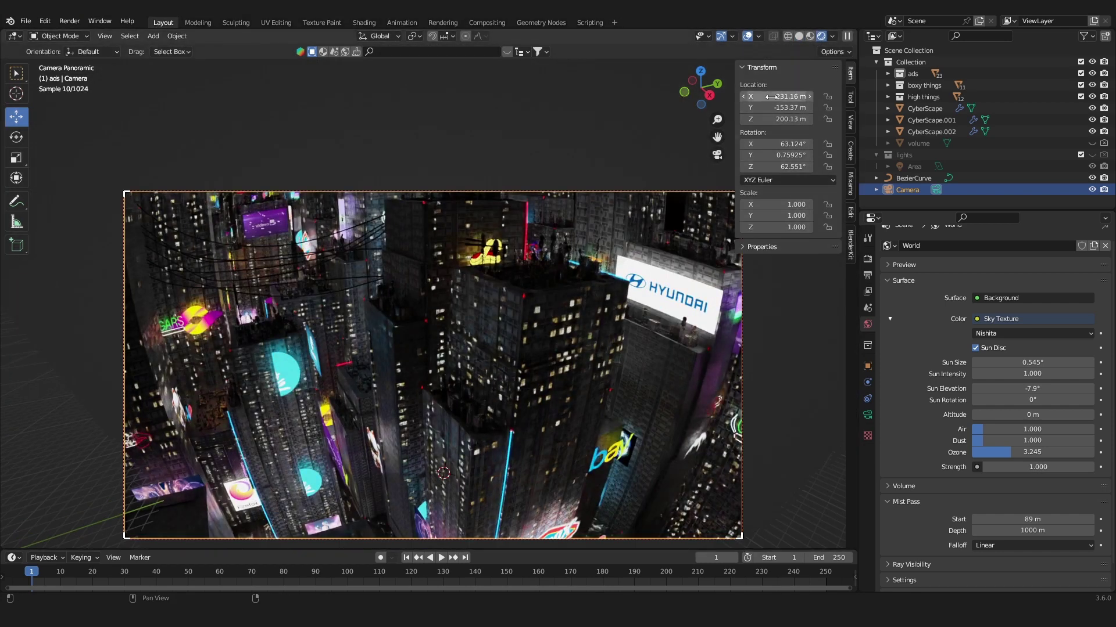
pyautogui.moveTo(770, 97); pyautogui.dragTo(810, 96)
pyautogui.click(802, 36)
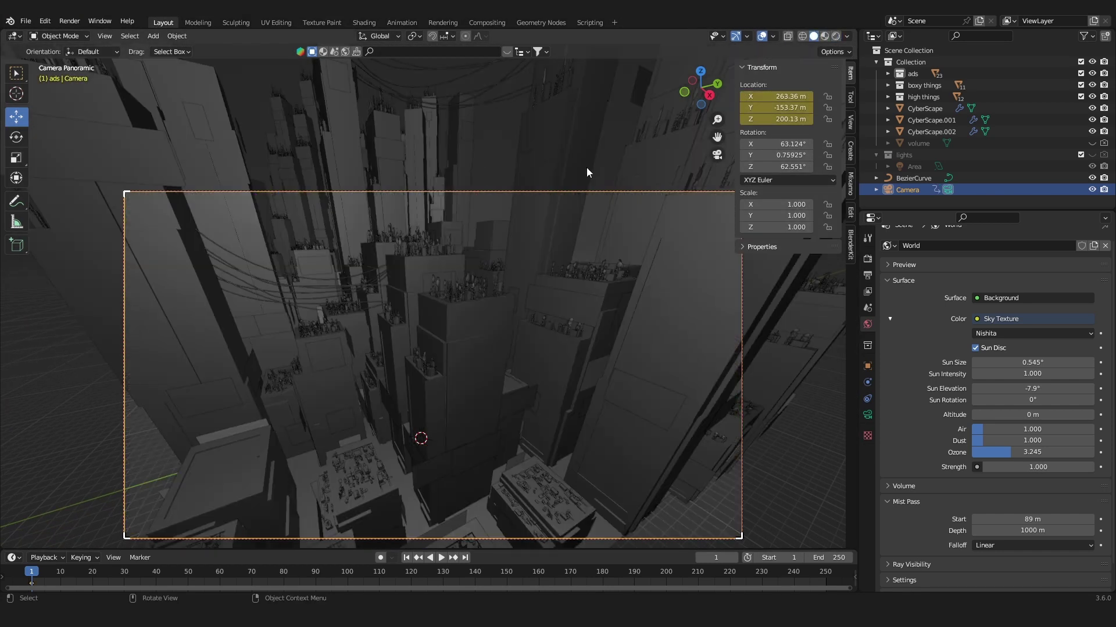
# At frame 150, move the camera along X to 206.43 m and keyframe its location
pyautogui.press('g')
pyautogui.press('x')
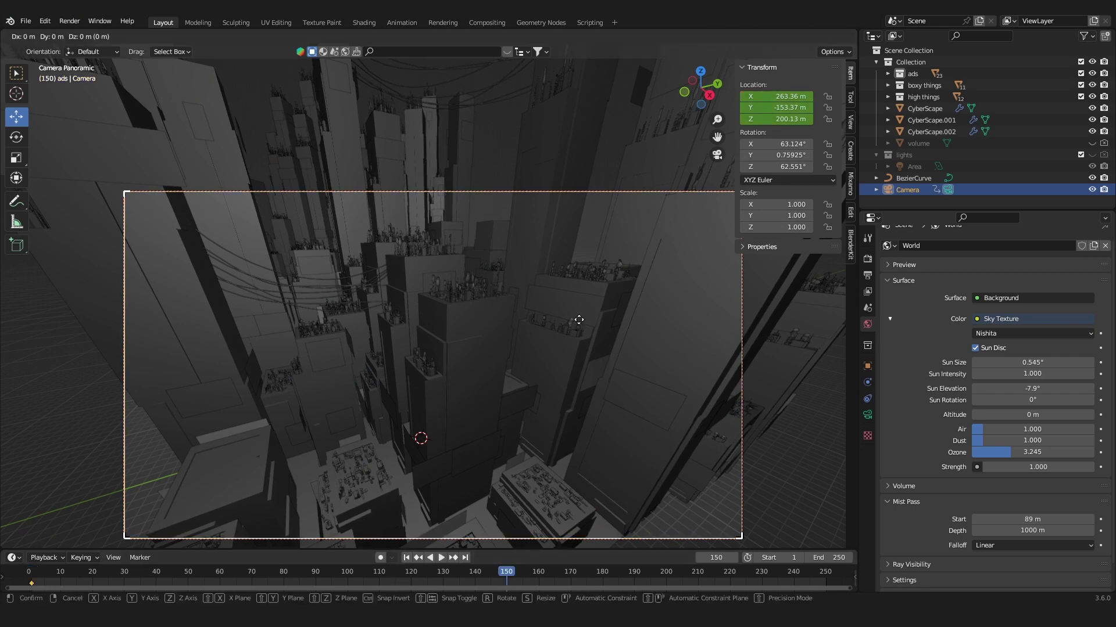
pyautogui.click(498, 256)
pyautogui.press('i')
pyautogui.click(498, 259)
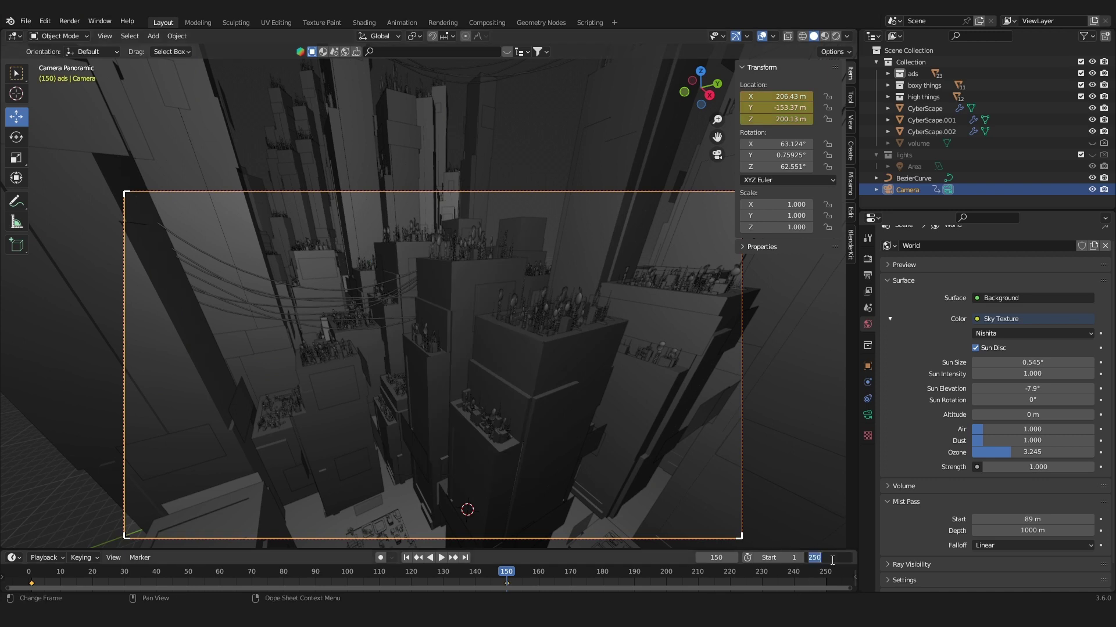
# Set the animation's end frame to 150, make the camera keyframes' interpolation Linear and play back the move
pyautogui.press('space')
pyautogui.press('space')
pyautogui.rightClick(355, 578)
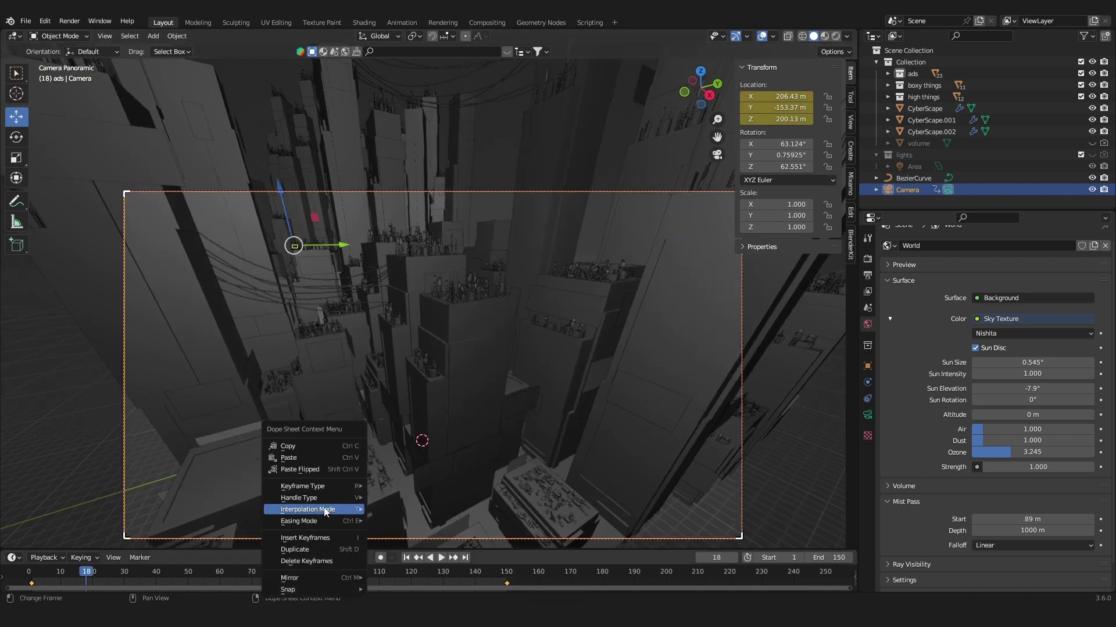
pyautogui.moveTo(326, 510)
pyautogui.click(401, 445)
pyautogui.press('space')
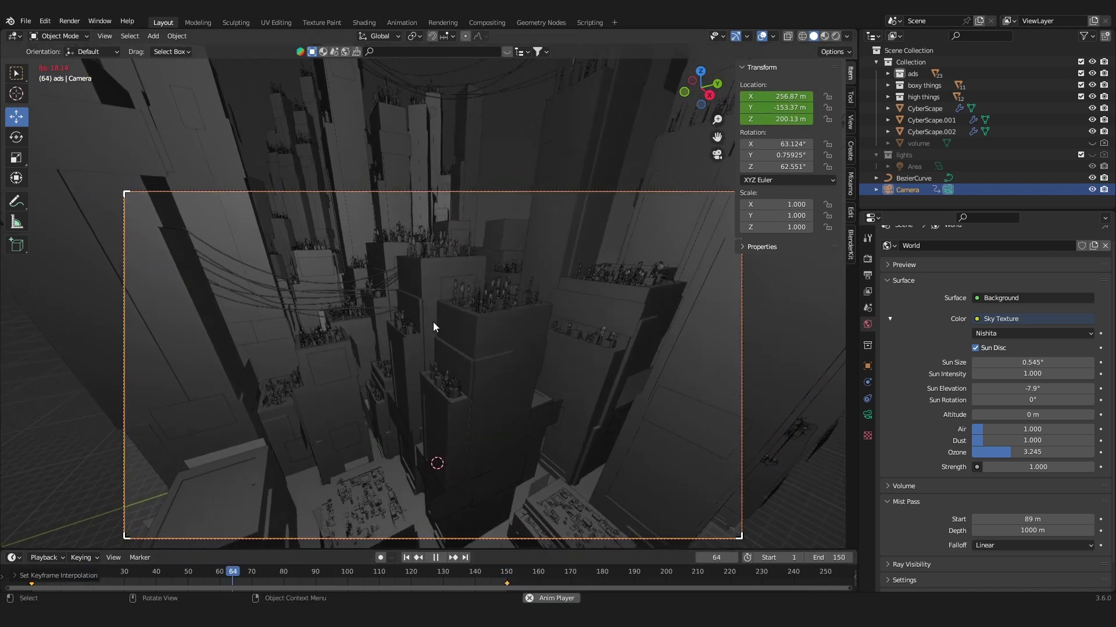